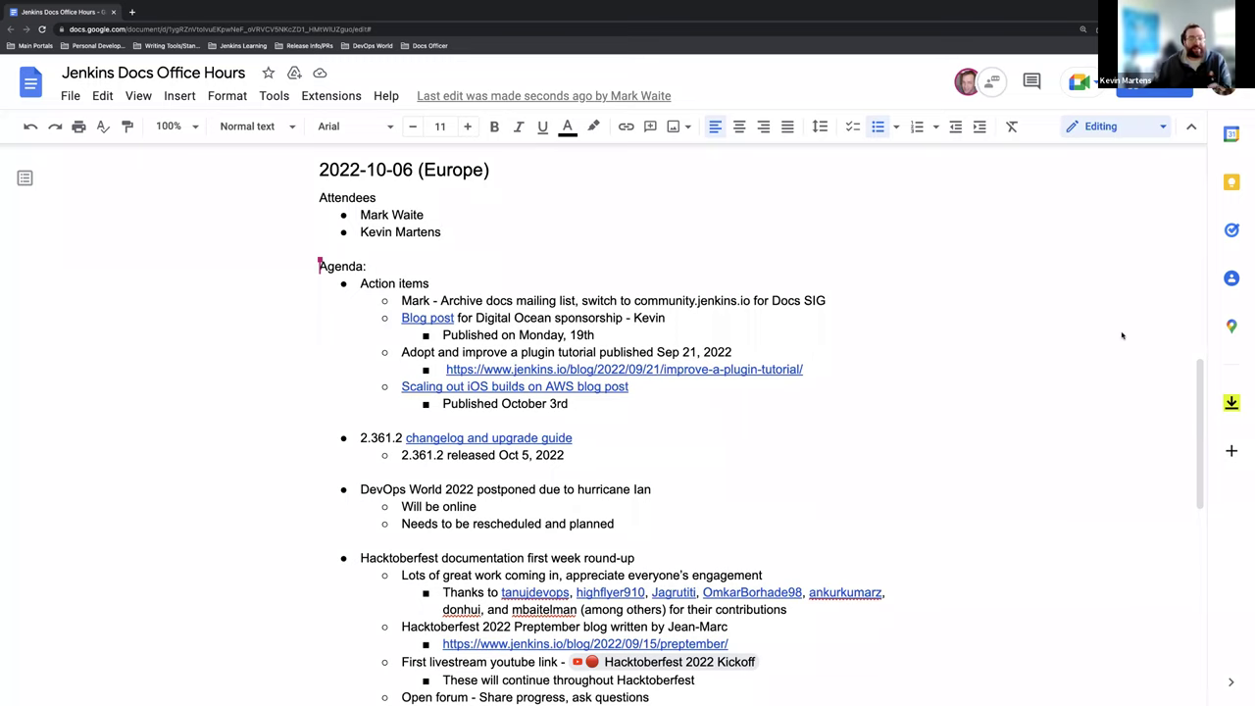
- Review the 2022-10-06 (Europe) agenda from the action items down to the upcoming weekly 2.373 entry
scroll(1121, 334, down, 1)
scroll(1121, 335, down, 2)
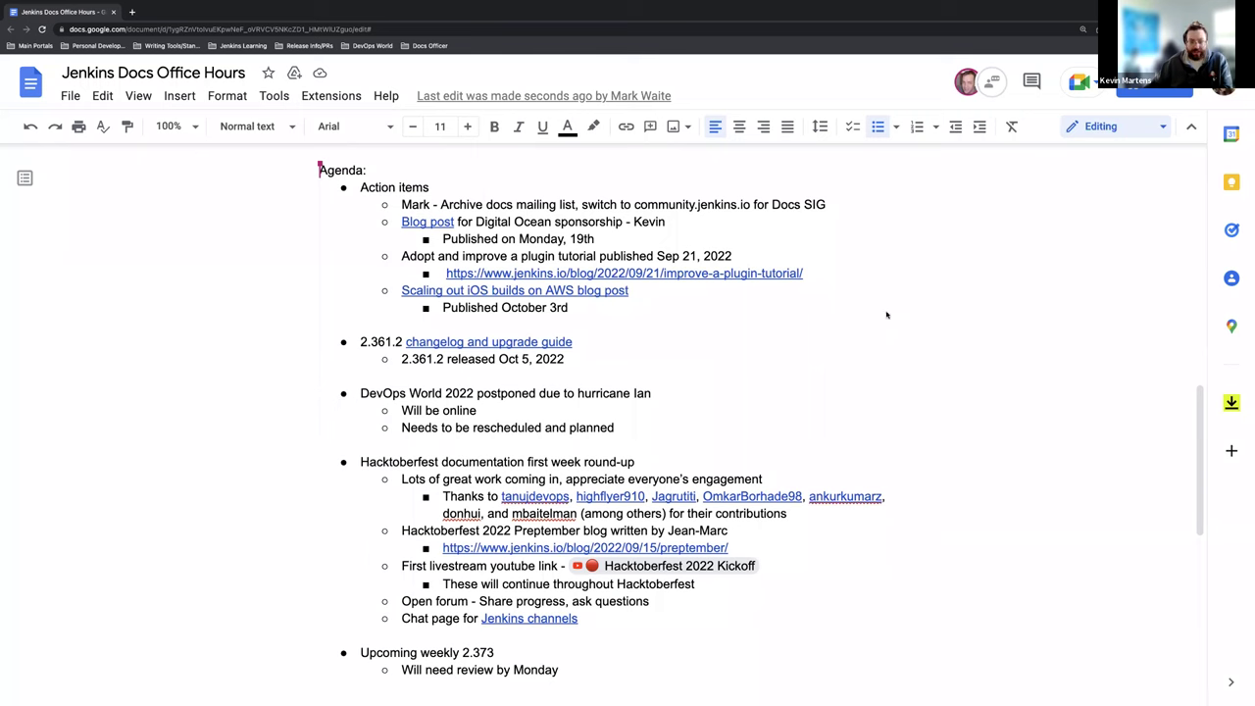
scroll(673, 317, down, 1)
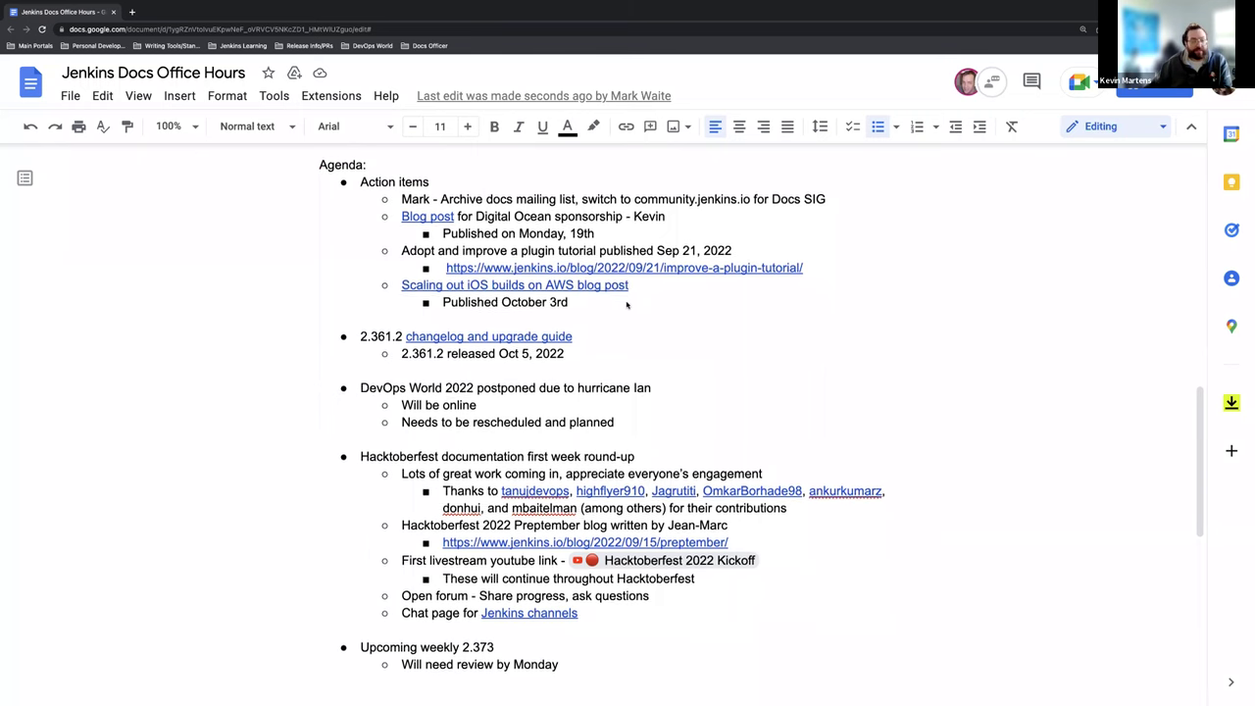
scroll(627, 300, up, 1)
scroll(627, 317, down, 2)
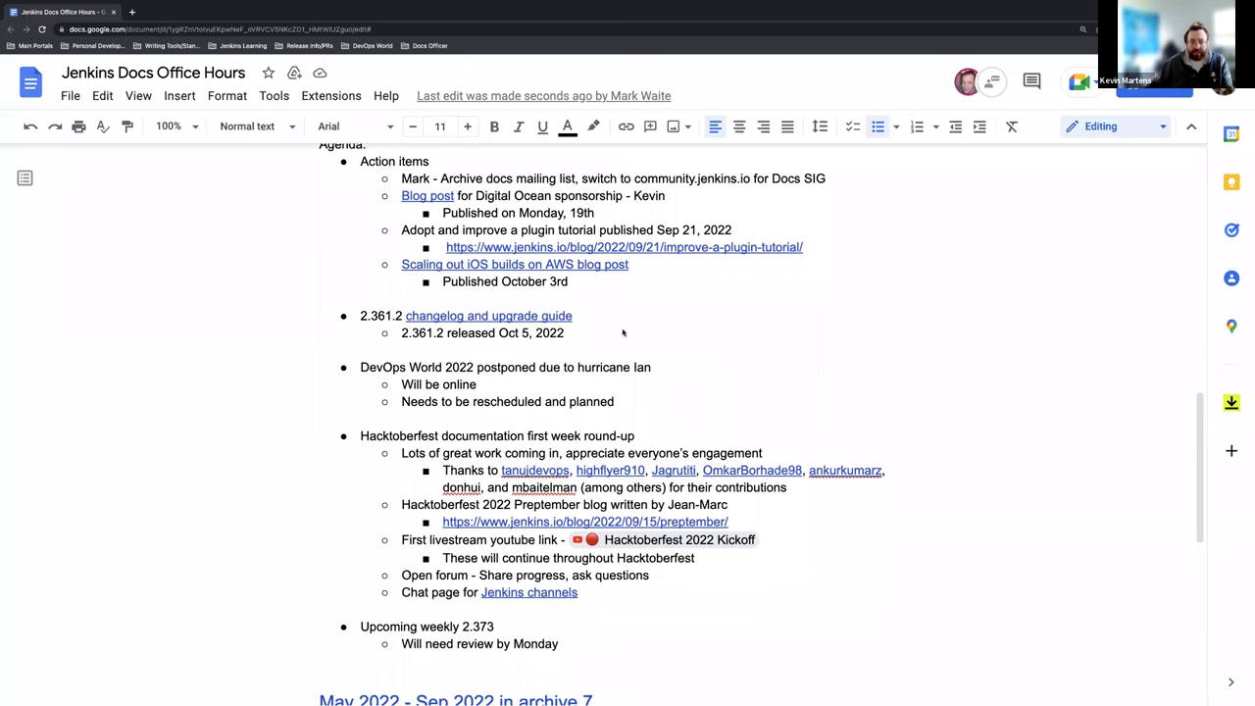
scroll(622, 334, down, 2)
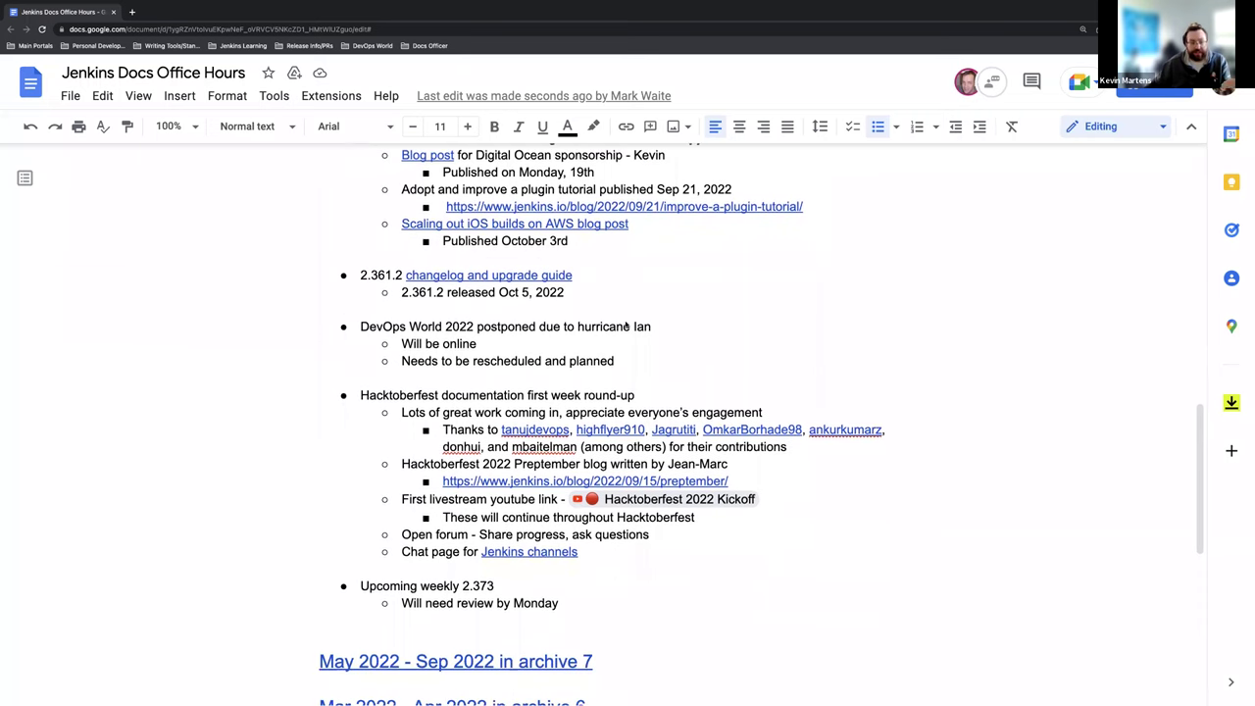
scroll(626, 324, down, 1)
scroll(639, 318, down, 1)
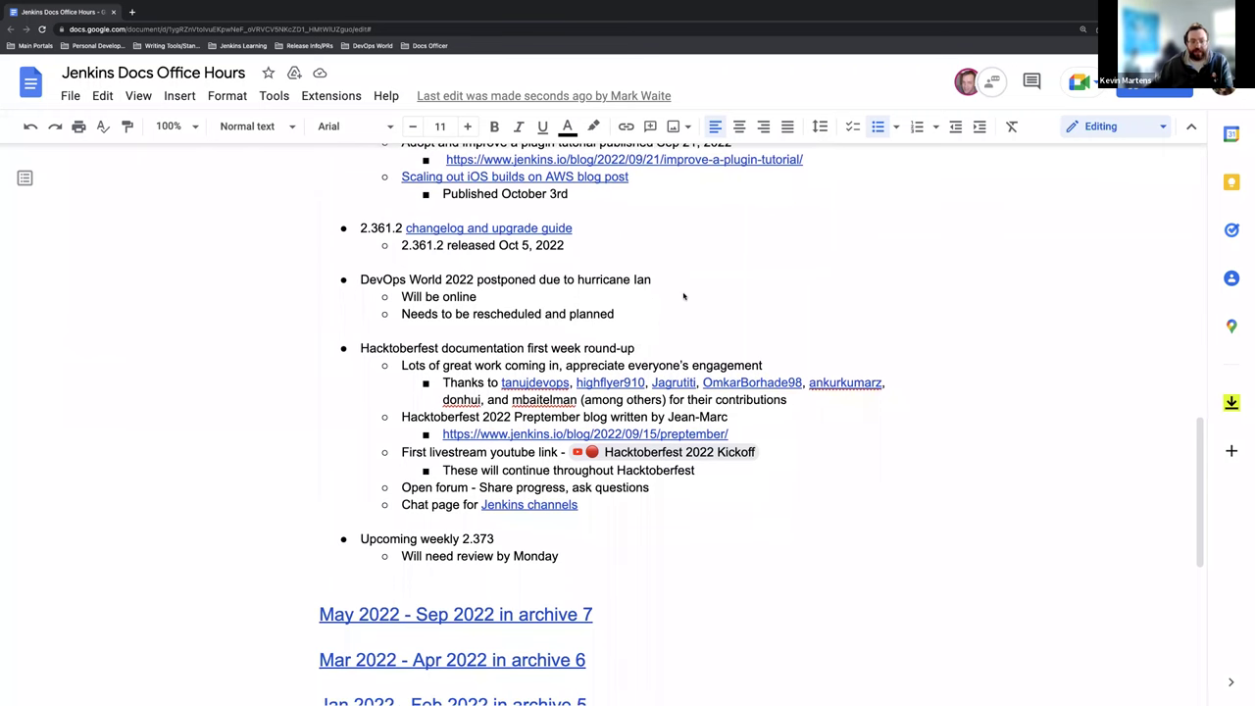
scroll(684, 312, down, 1)
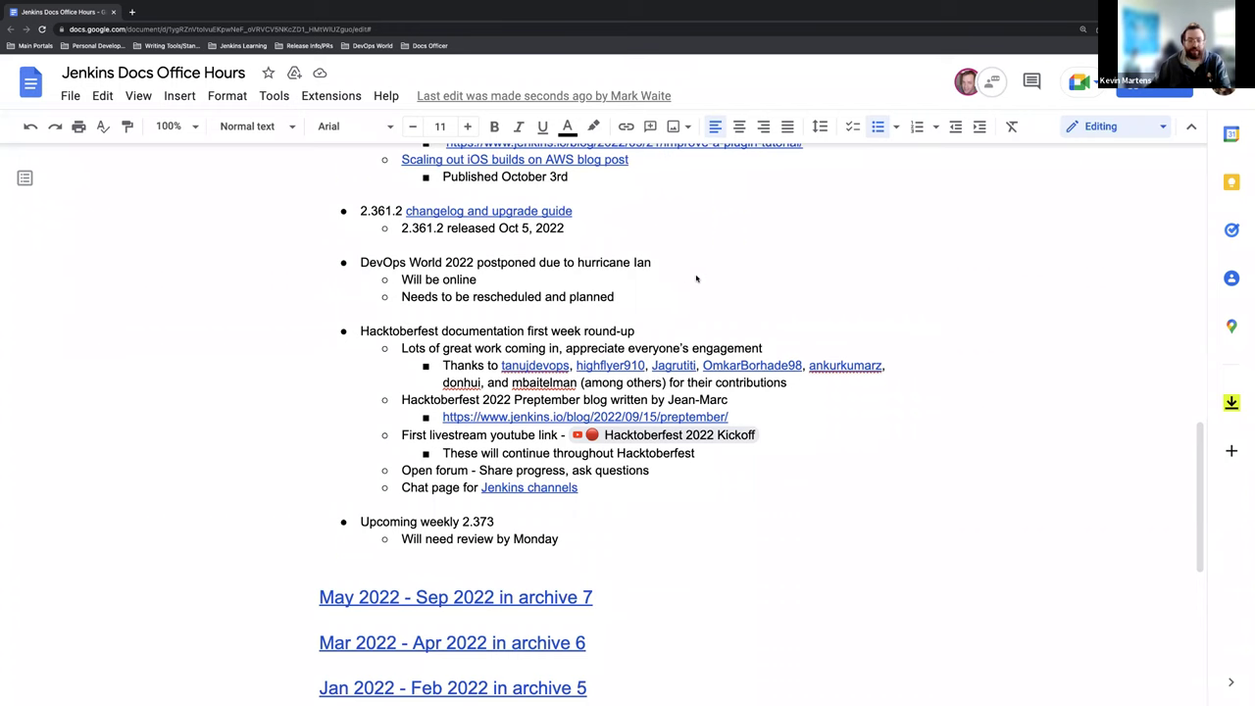
scroll(693, 282, down, 1)
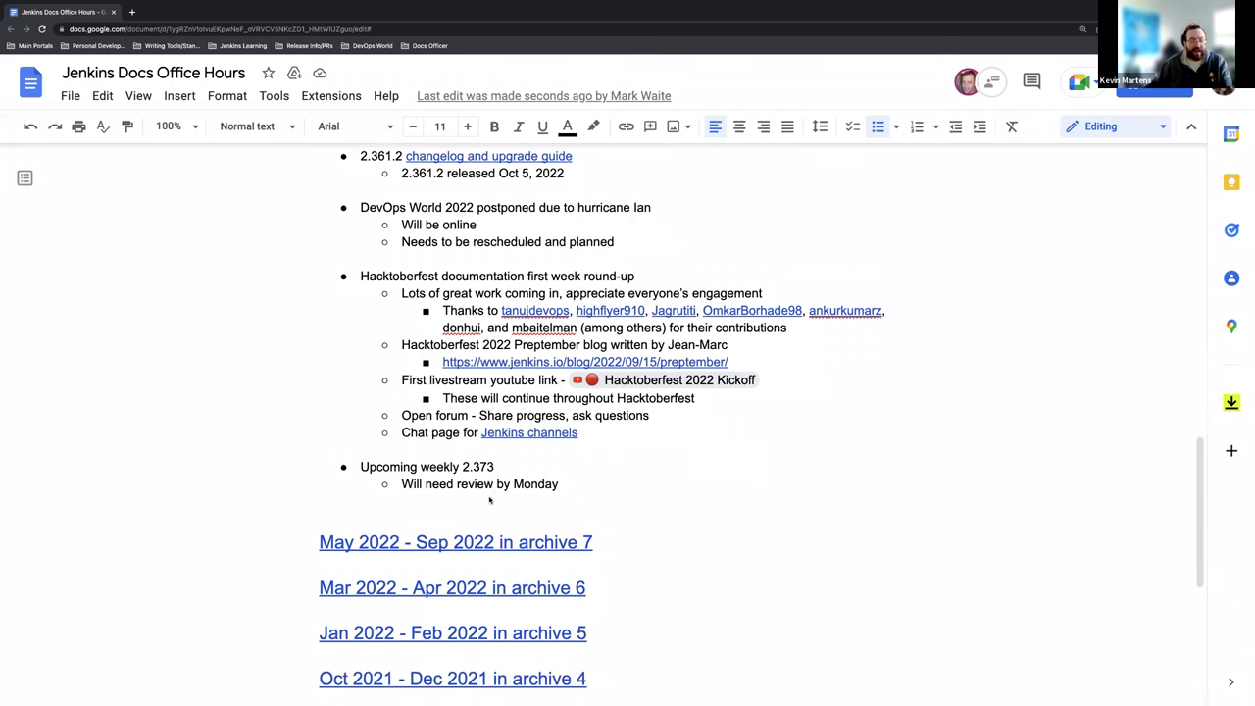
scroll(497, 435, down, 1)
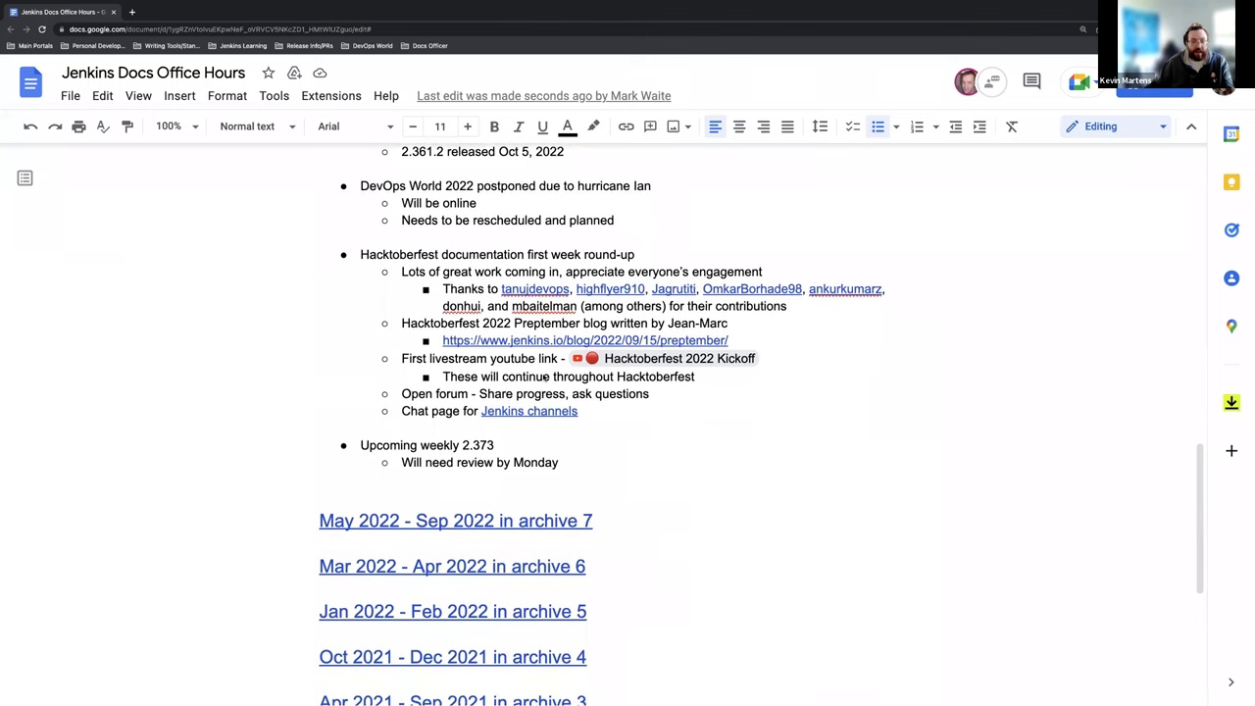
- Go back over the agenda's action items, published blog posts and the 2.361.2 changelog and upgrade guide entry
scroll(542, 397, up, 2)
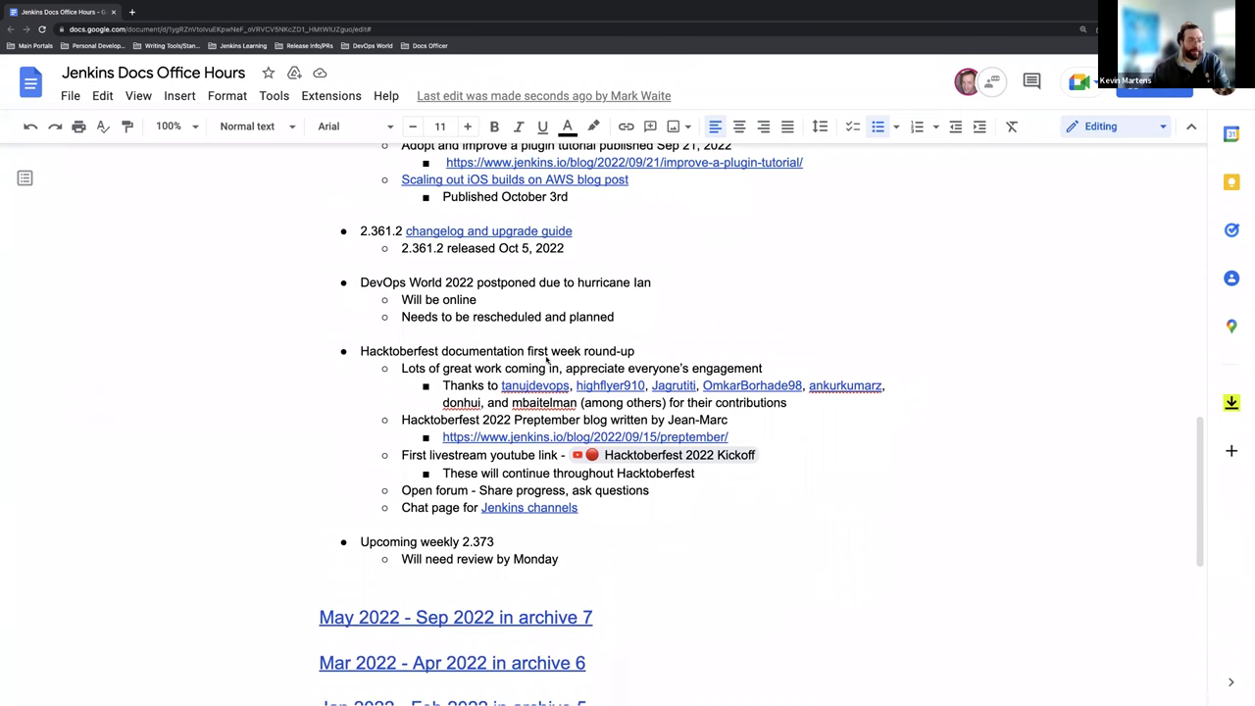
scroll(448, 340, up, 3)
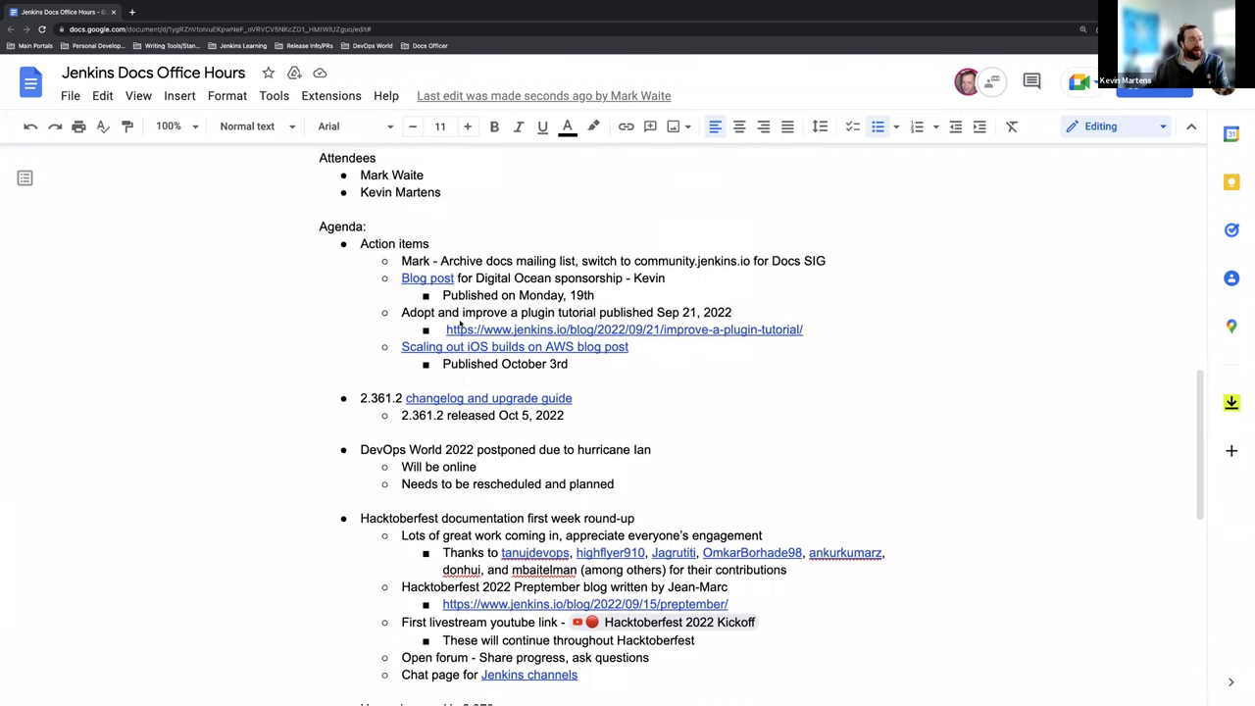
scroll(460, 353, down, 1)
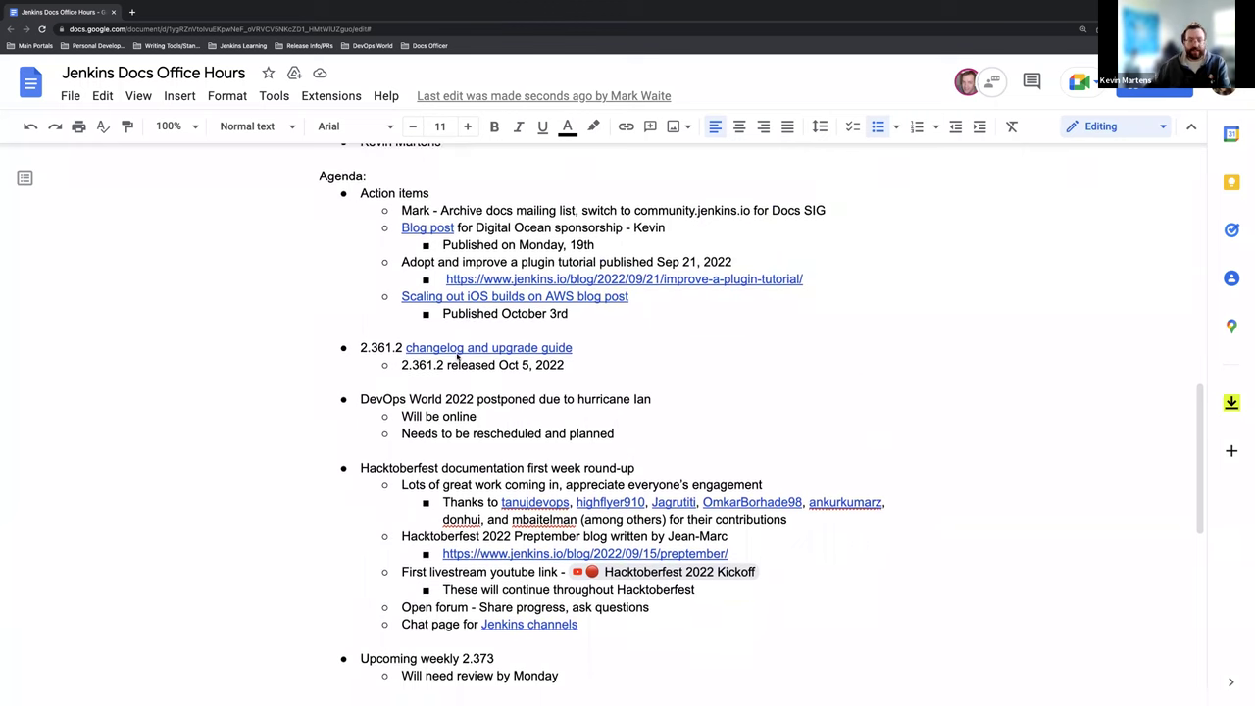
scroll(458, 357, down, 1)
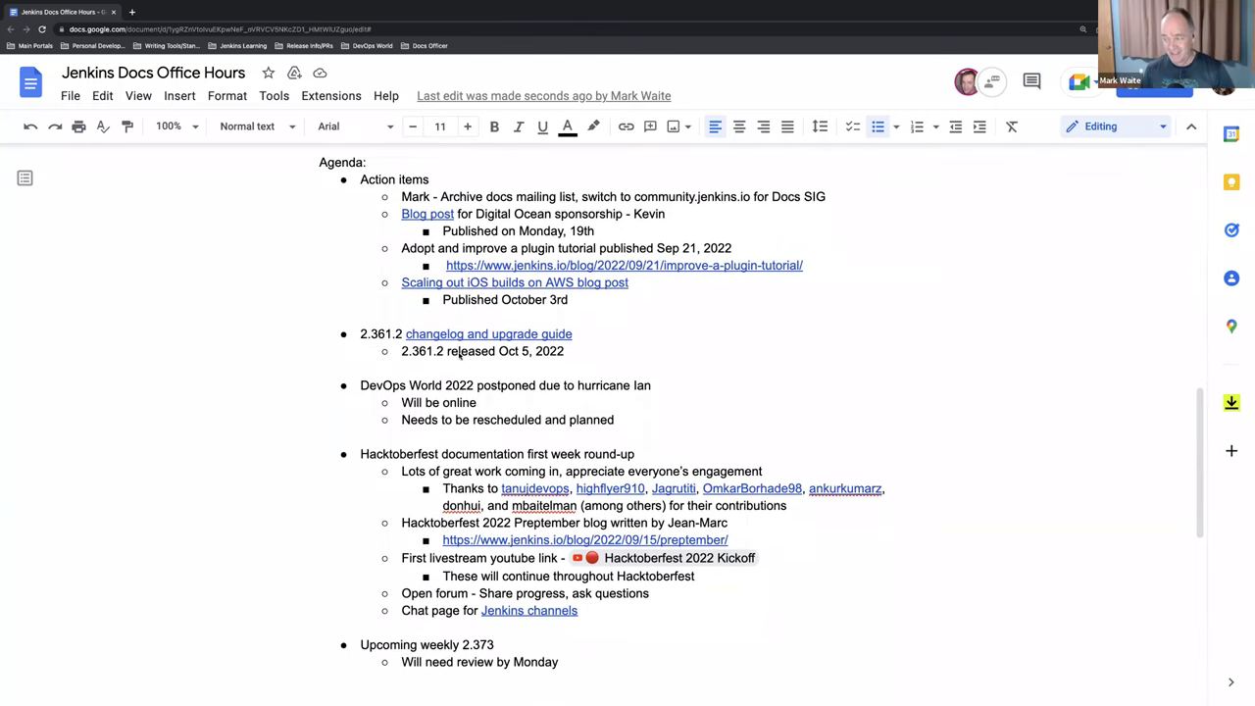
scroll(459, 357, up, 1)
scroll(461, 355, up, 1)
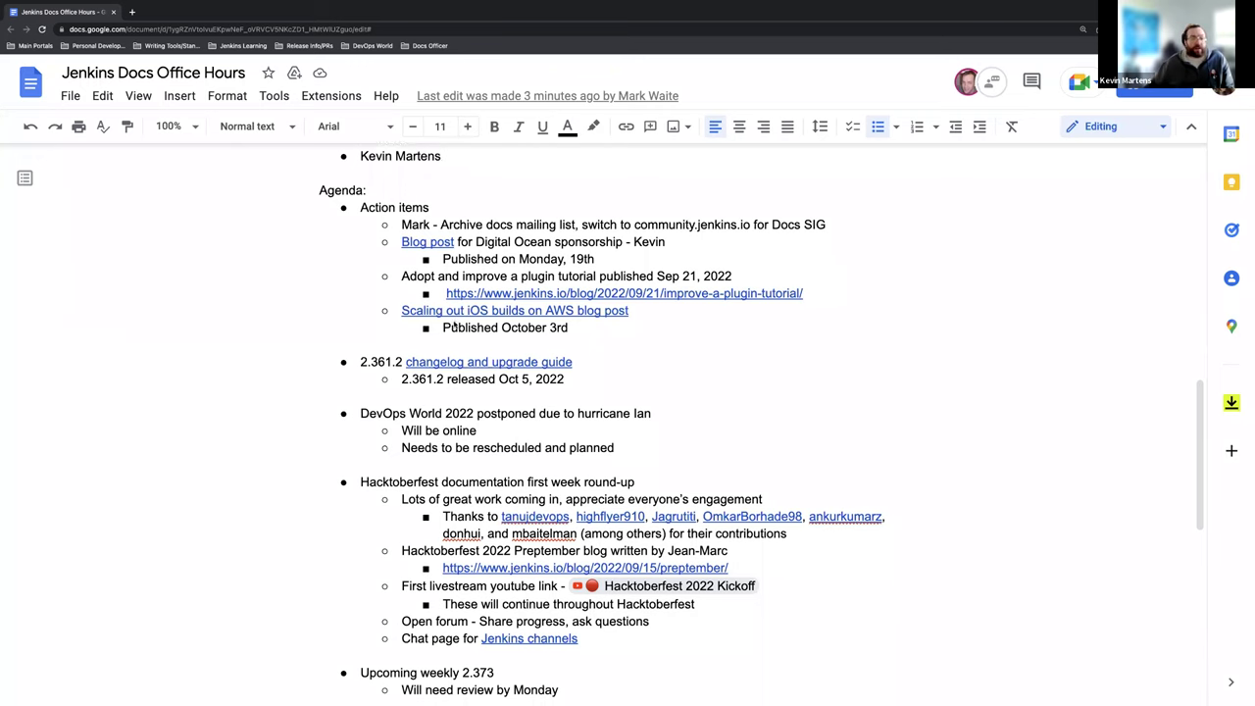
scroll(589, 324, down, 1)
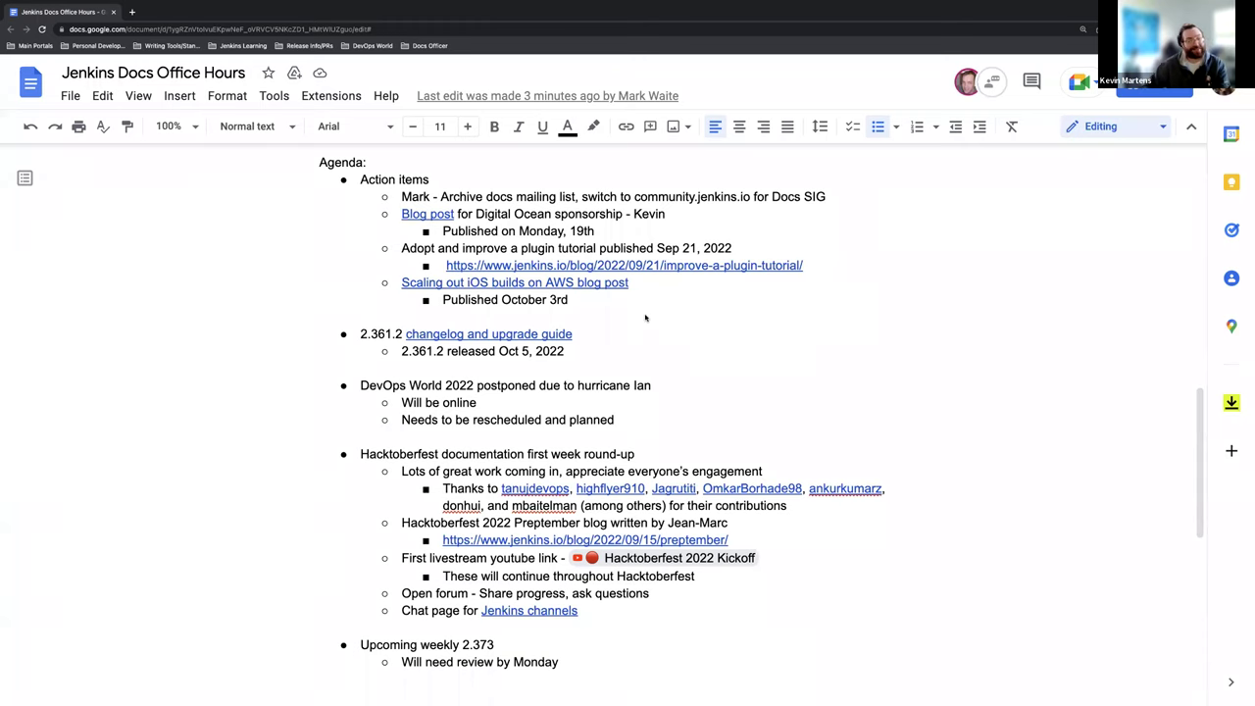
scroll(599, 304, down, 1)
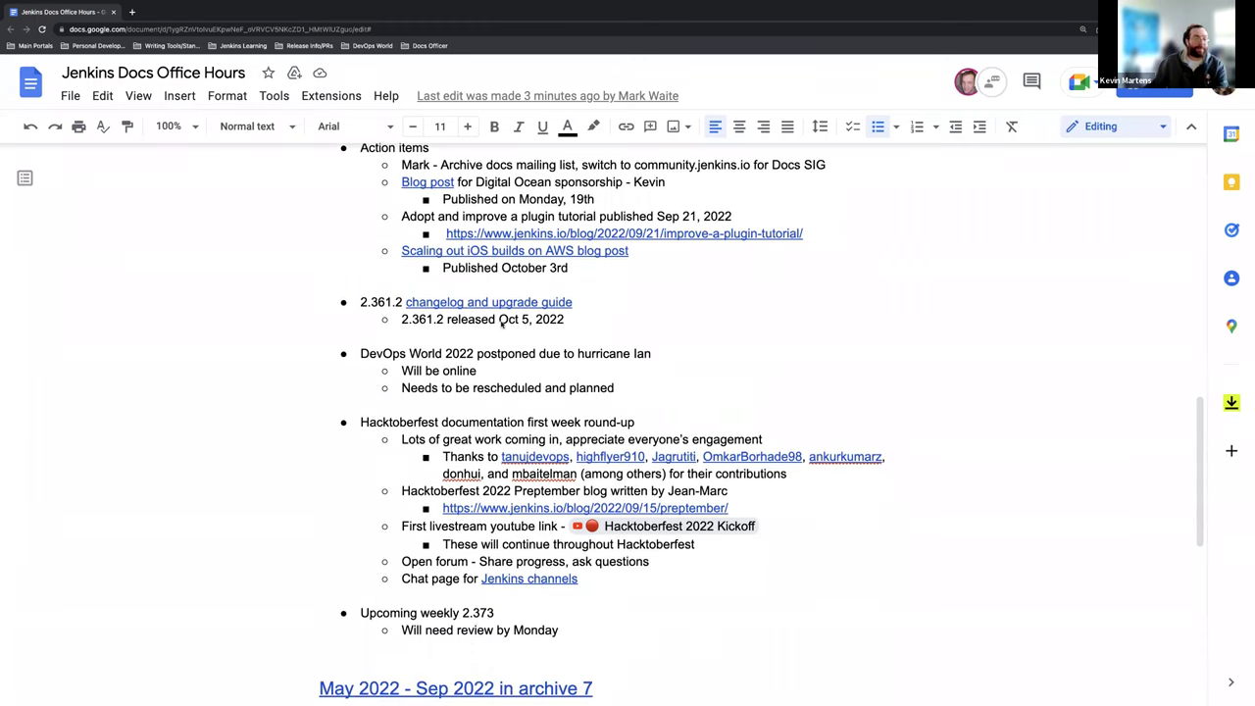
scroll(621, 312, down, 1)
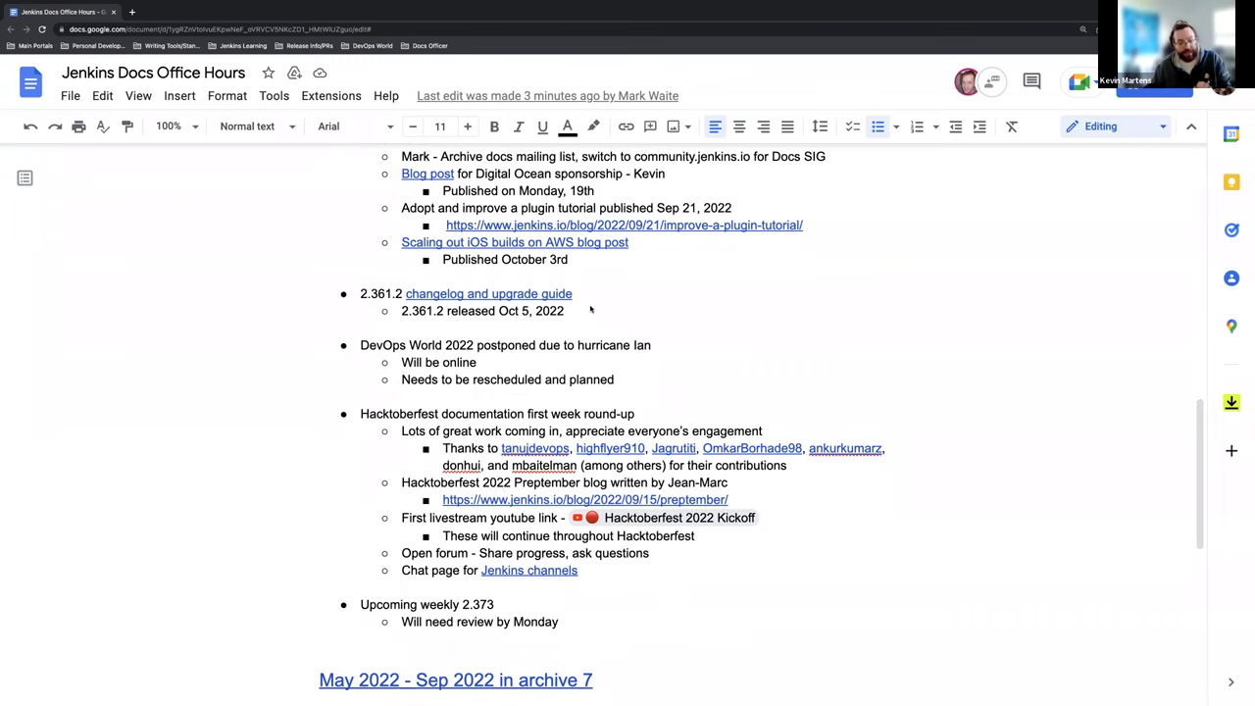
scroll(591, 310, down, 1)
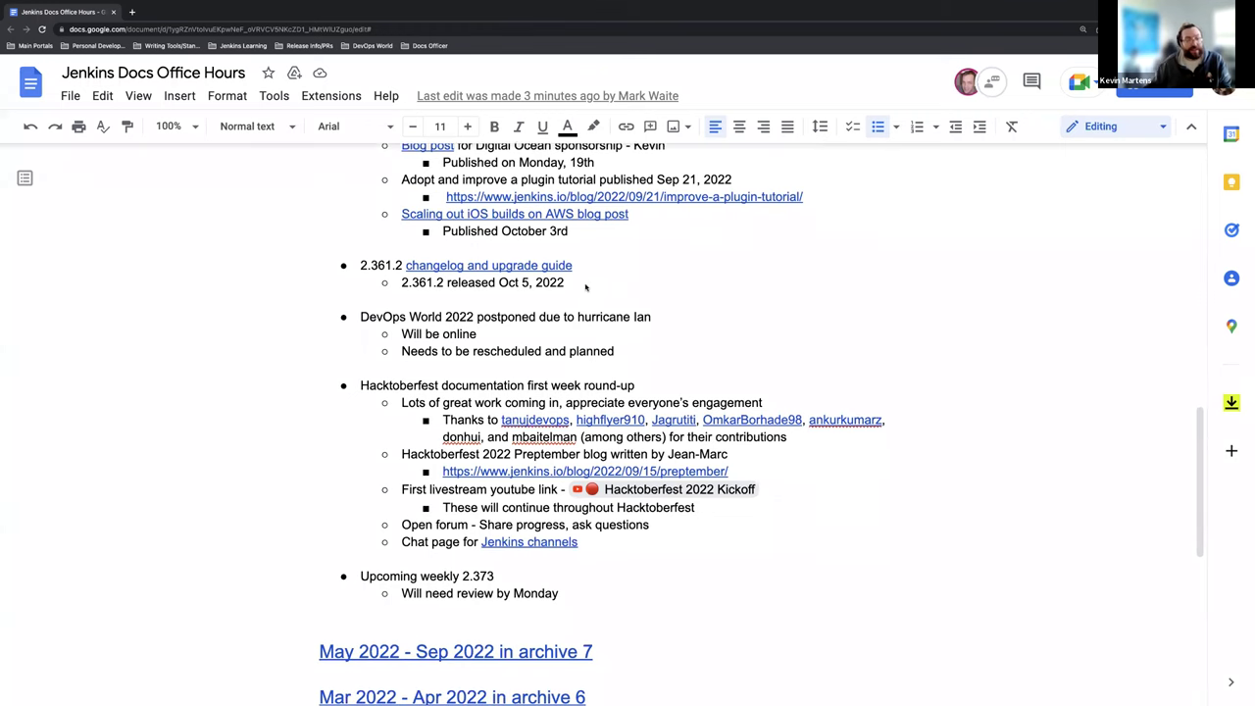
scroll(589, 280, down, 1)
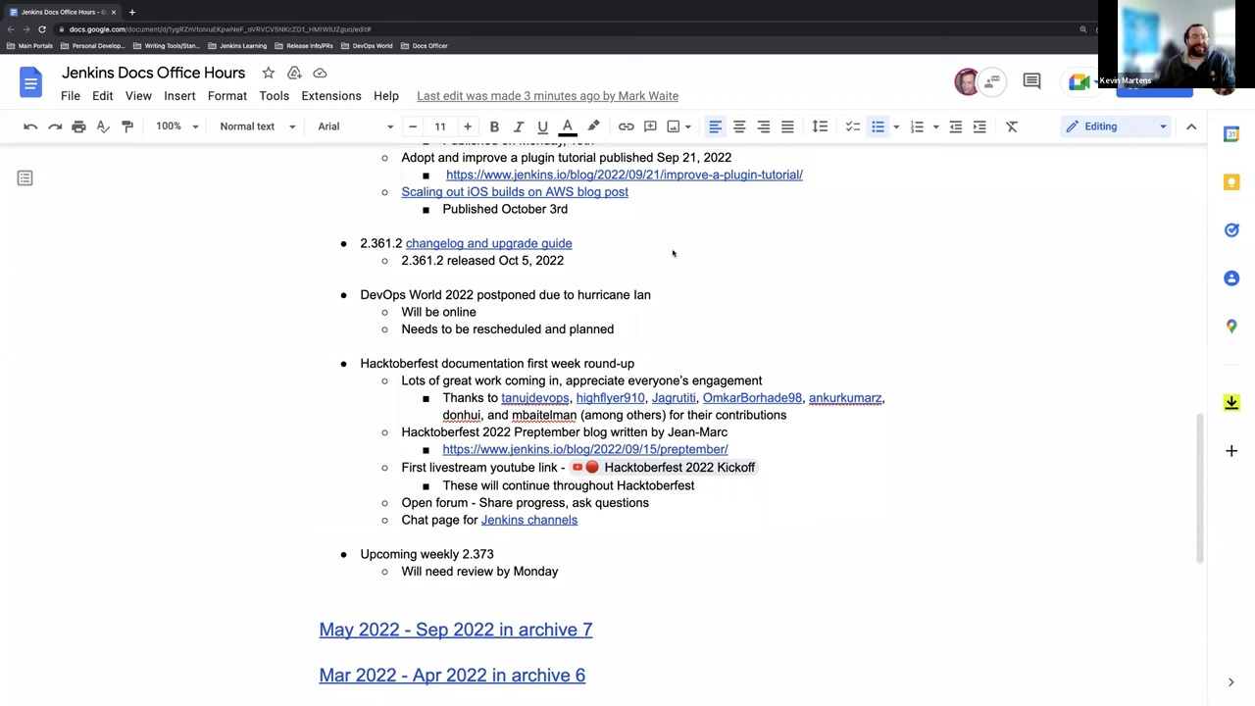
scroll(650, 252, down, 1)
- Add a sub-bullet below the 2.361.2 release date reading "Live stream today with" followed by the two hosts' names
scroll(628, 255, up, 2)
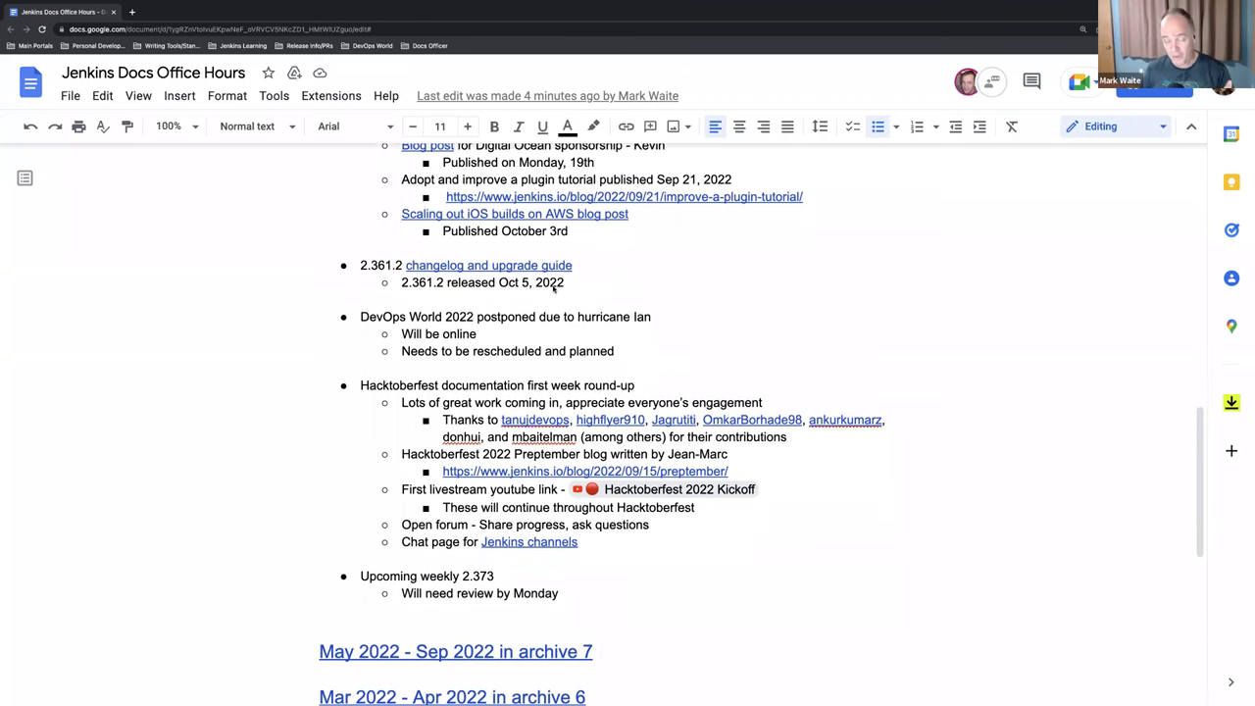
click(572, 281)
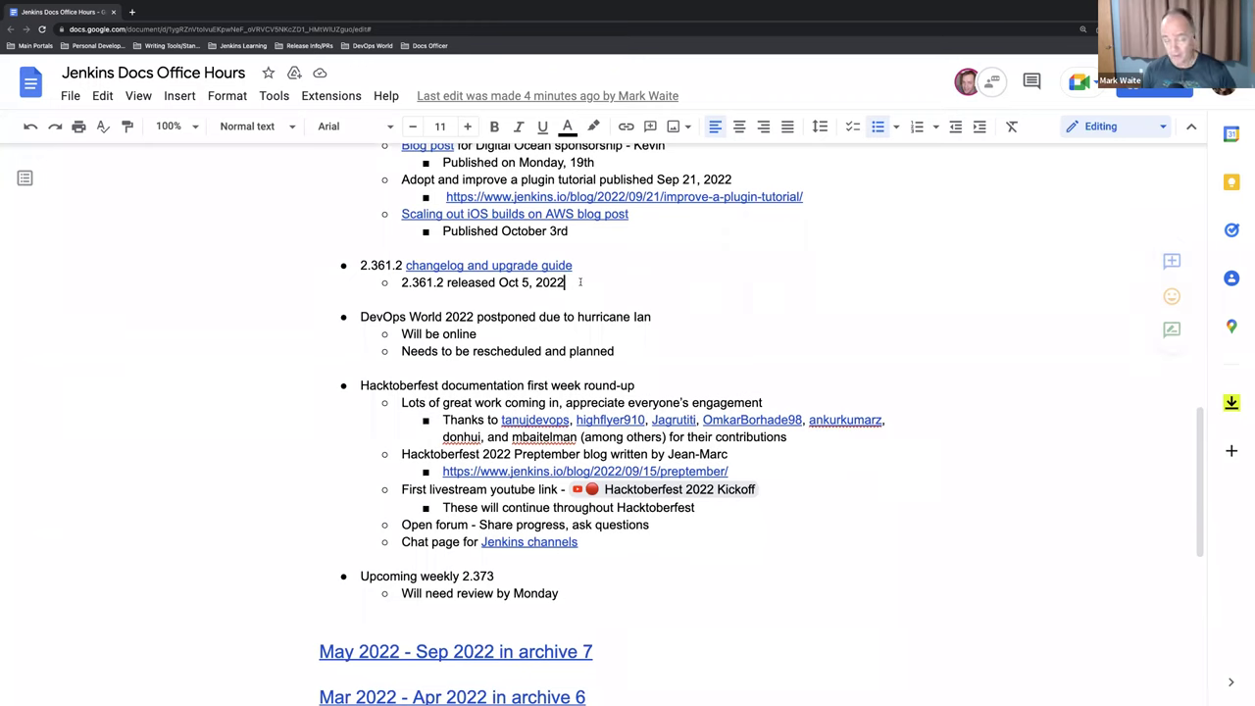
key(Return)
text(Live s)
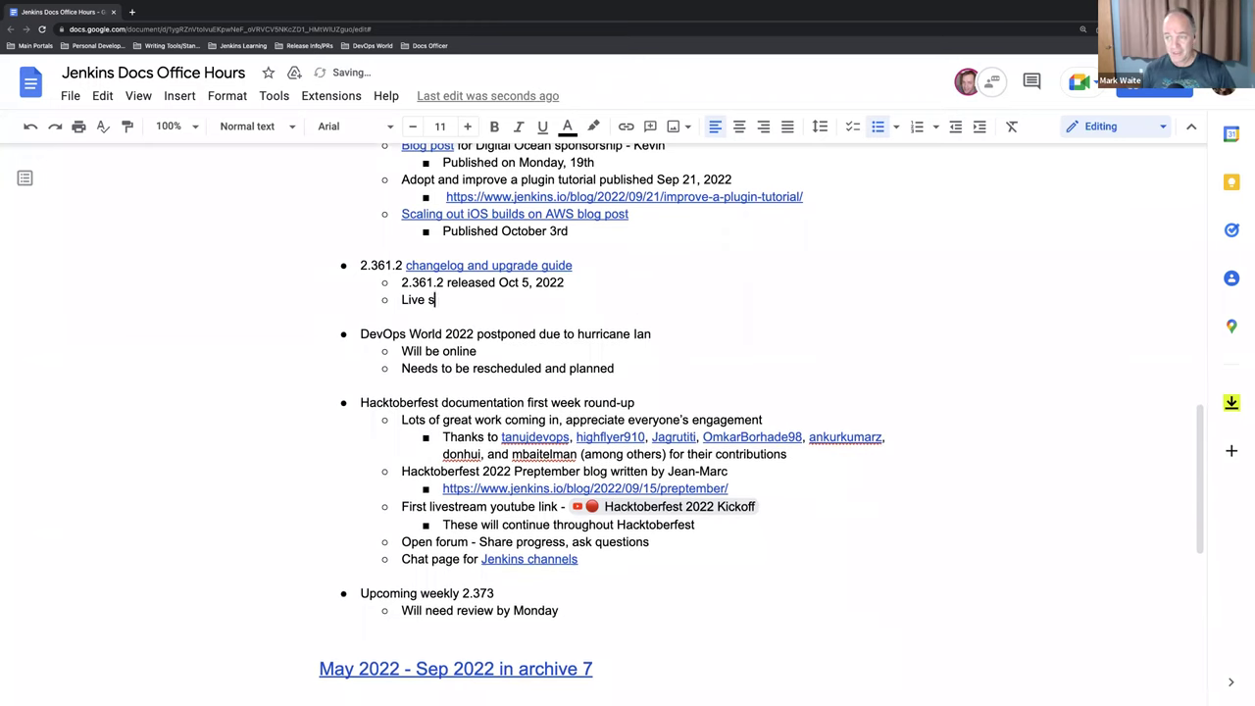
text(tream today with M)
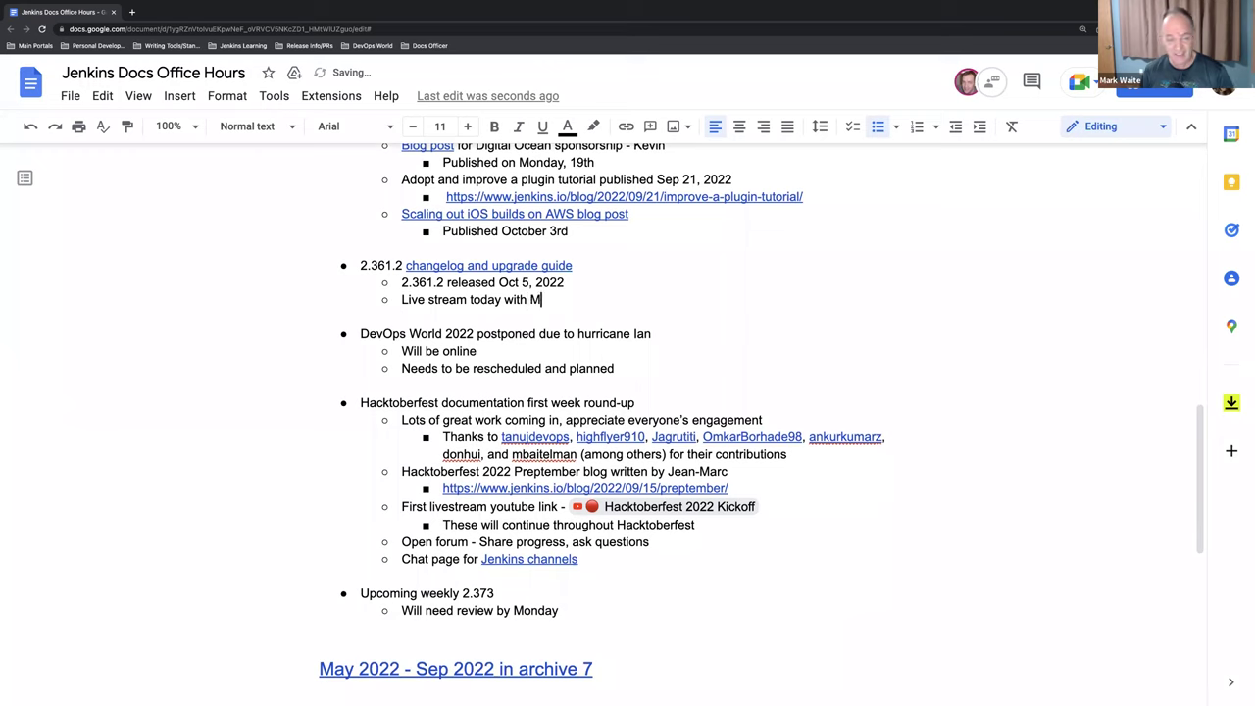
text(ark & Darin P)
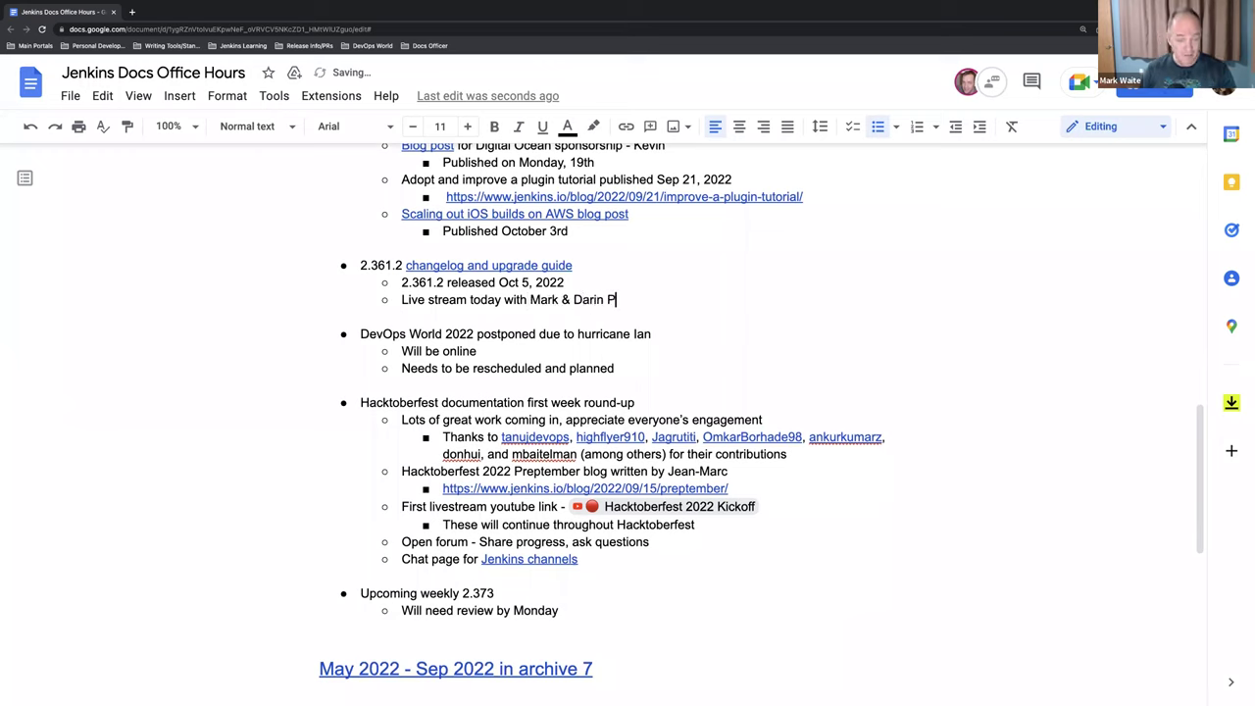
text(ope)
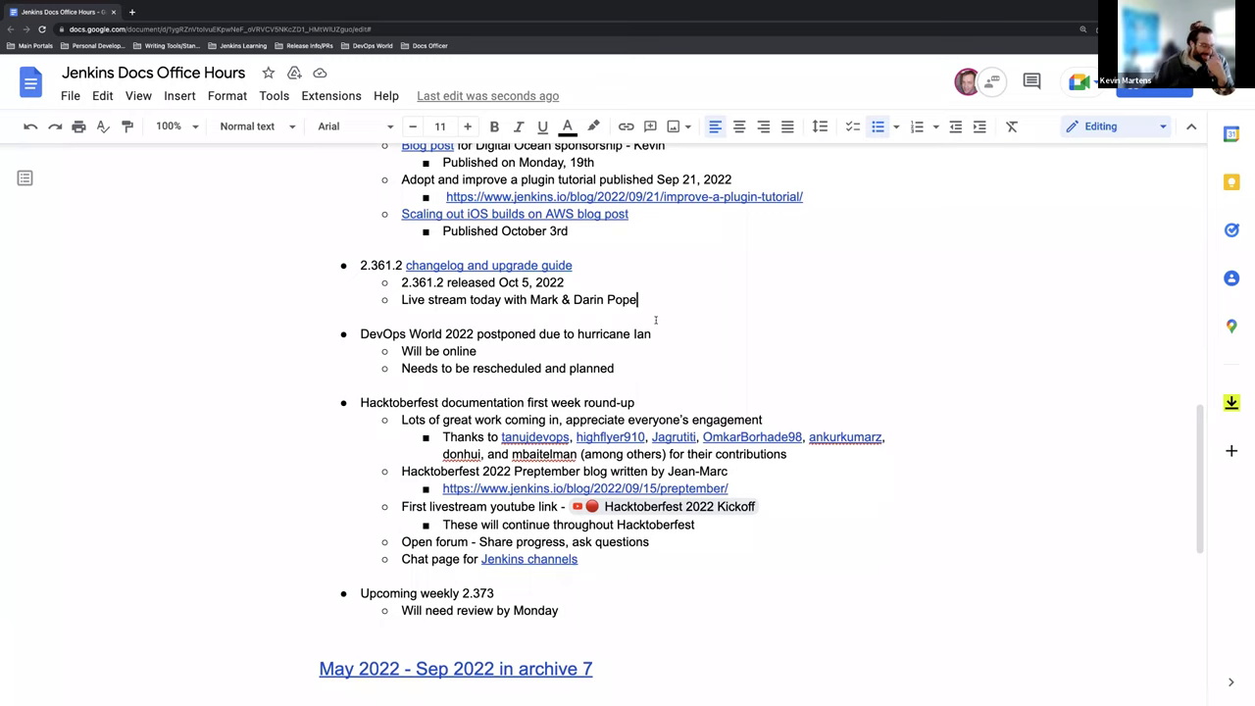
- Open the Jenkins channels chat page linked under the Hacktoberfest documentation first week round-up
scroll(593, 331, down, 1)
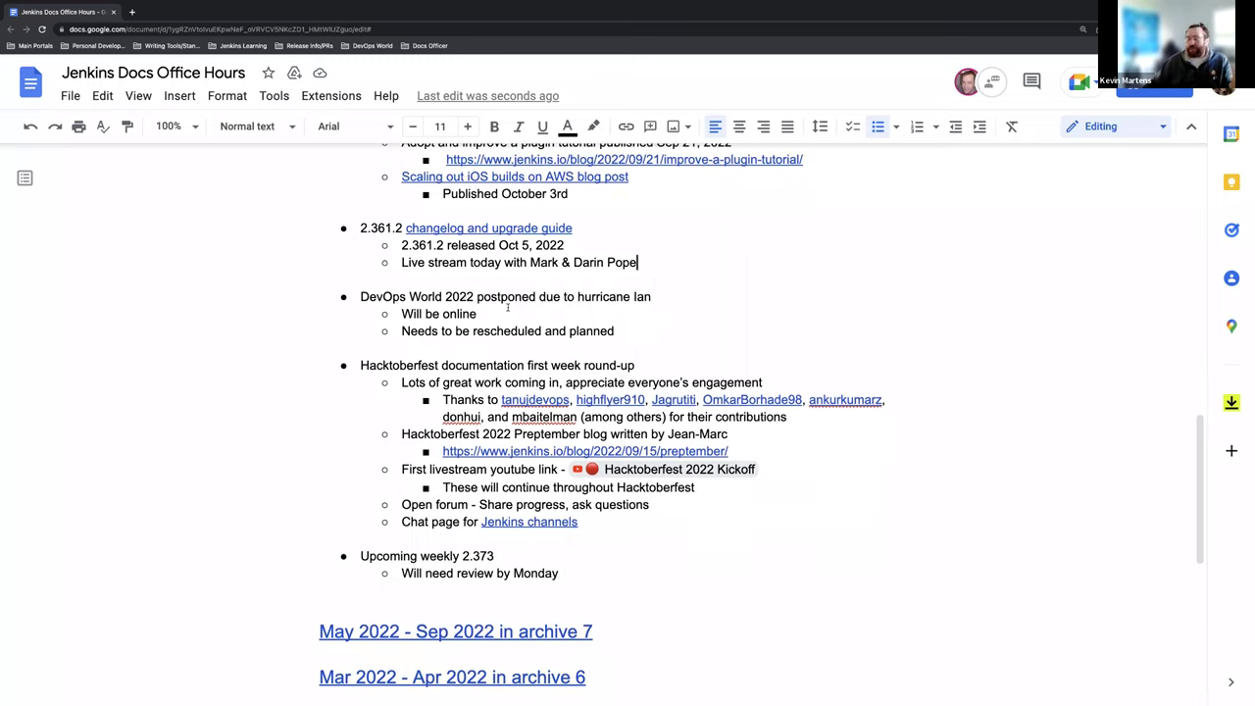
scroll(507, 307, down, 1)
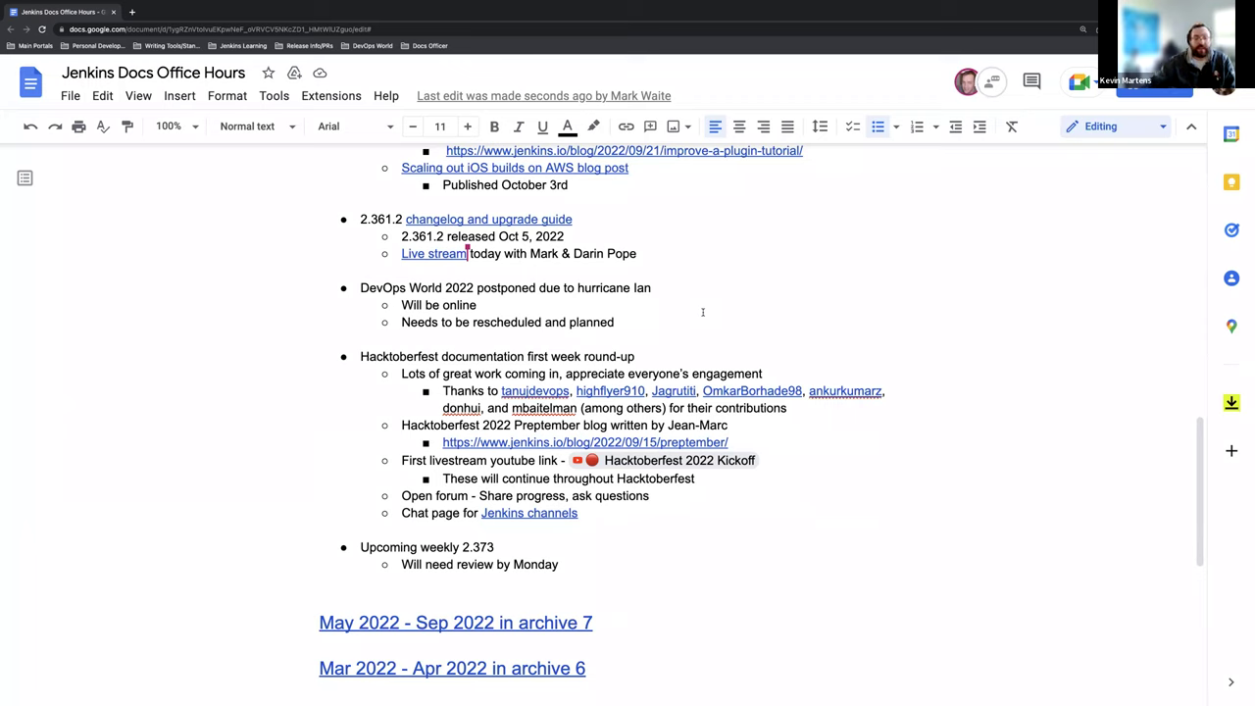
mouse_move(722, 471)
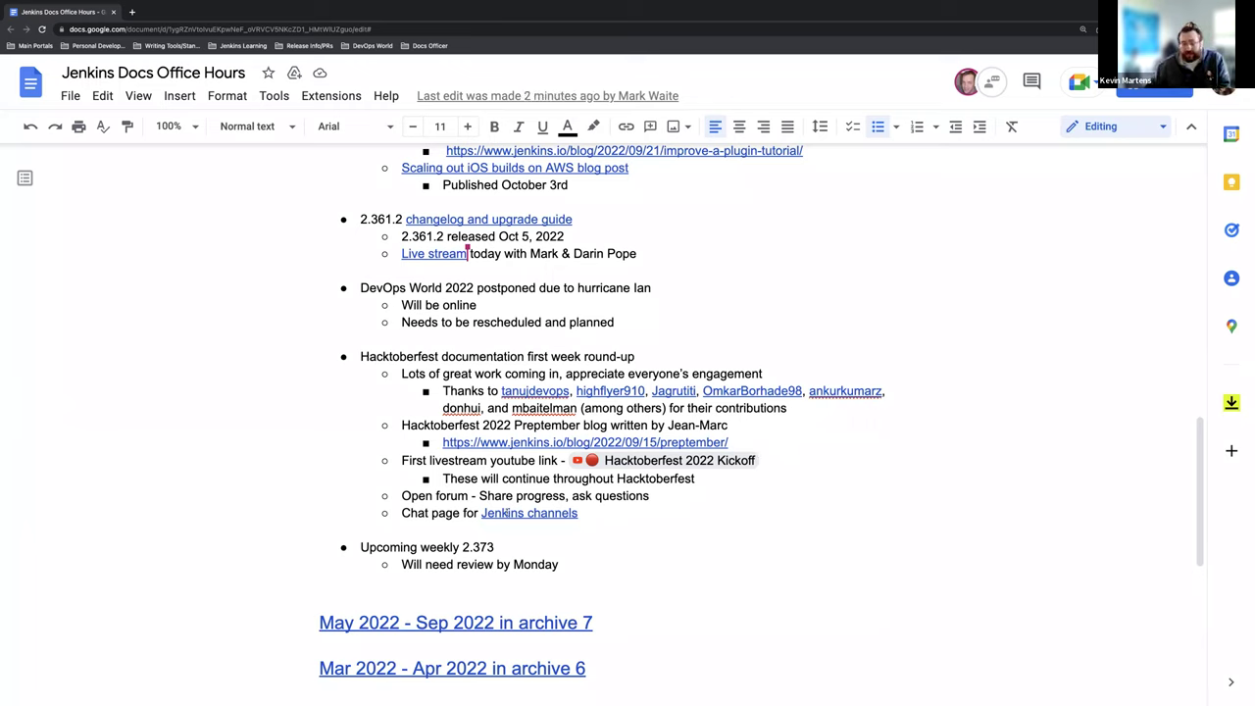
click(507, 513)
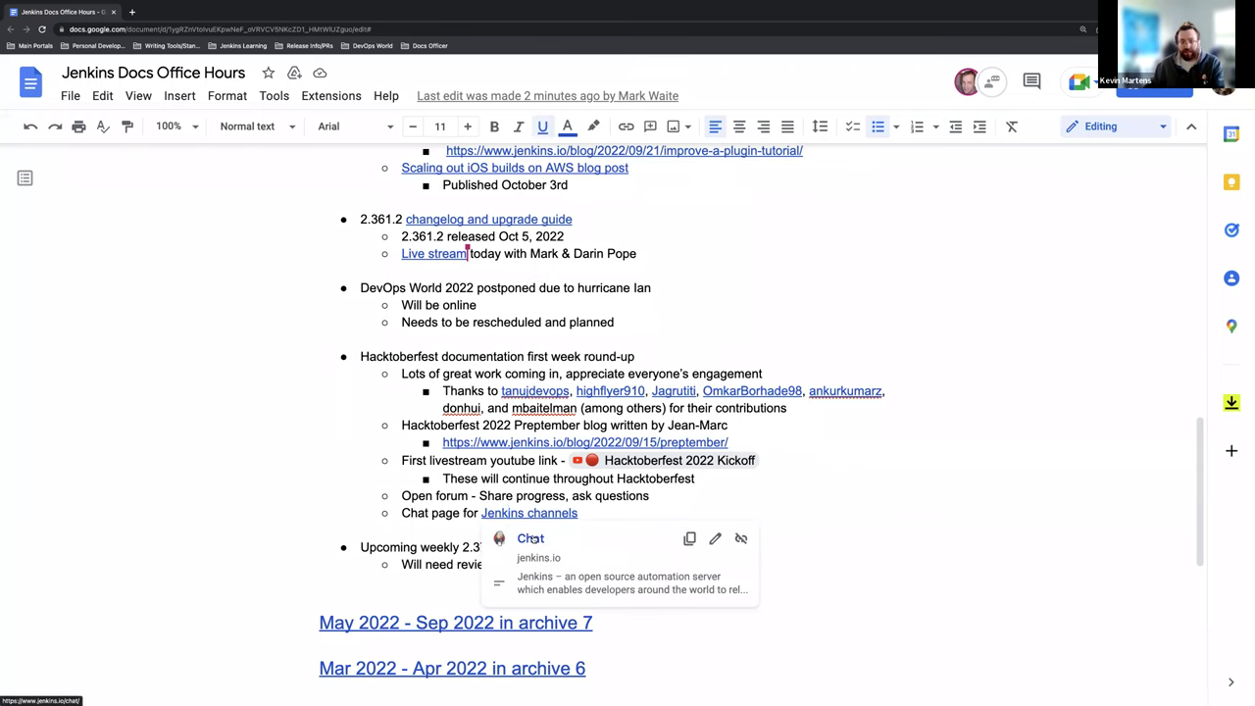
click(531, 539)
- Examine the Gitter rooms, IRC channels and channel spam protection section on the Jenkins Chat page
scroll(532, 333, down, 1)
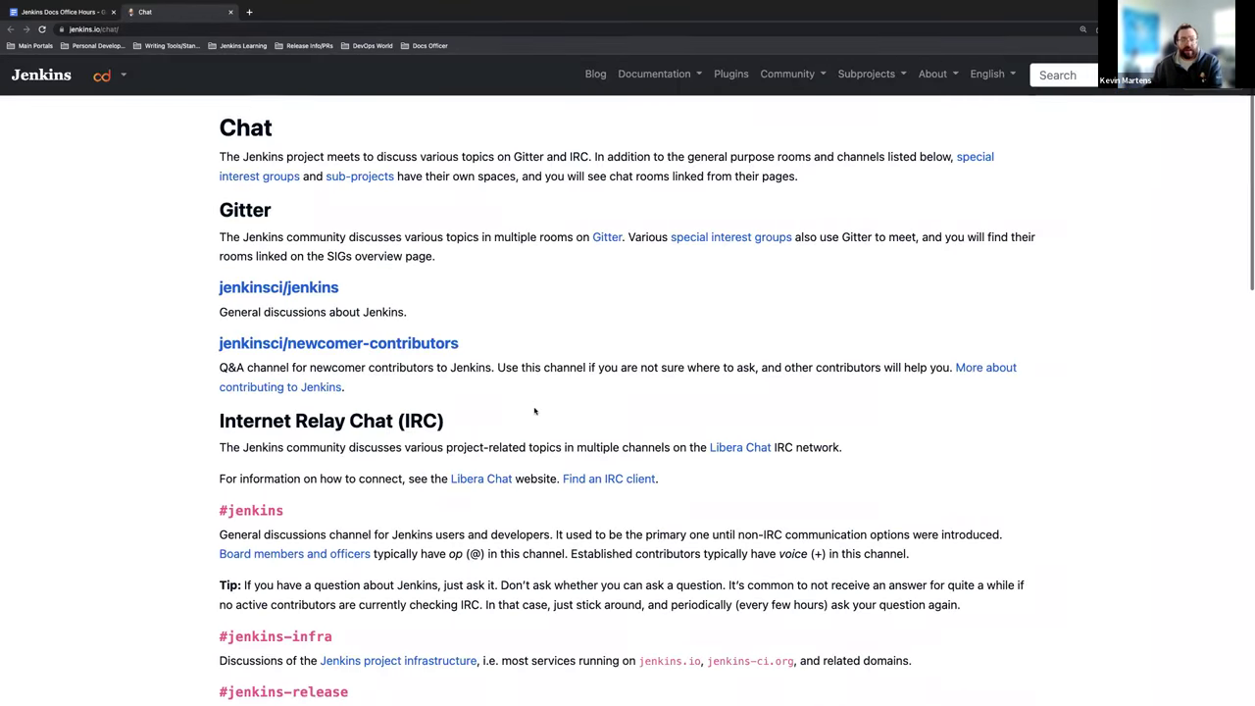
scroll(535, 411, down, 1)
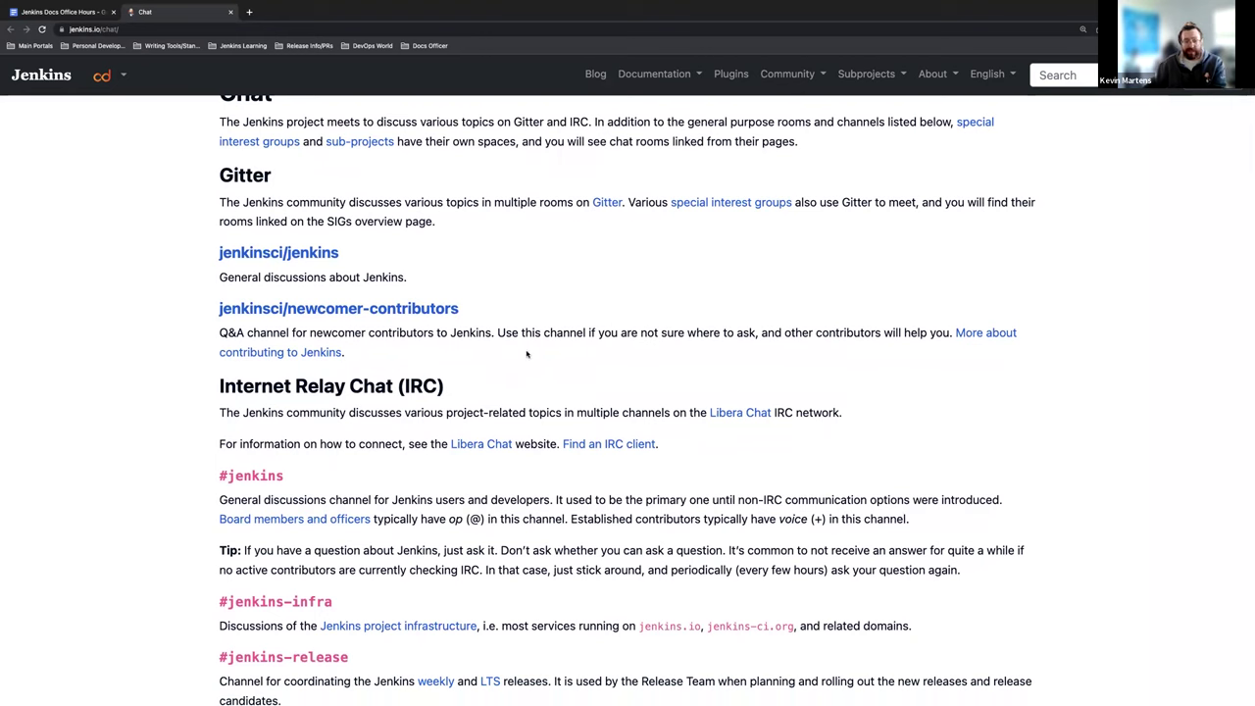
scroll(529, 335, down, 1)
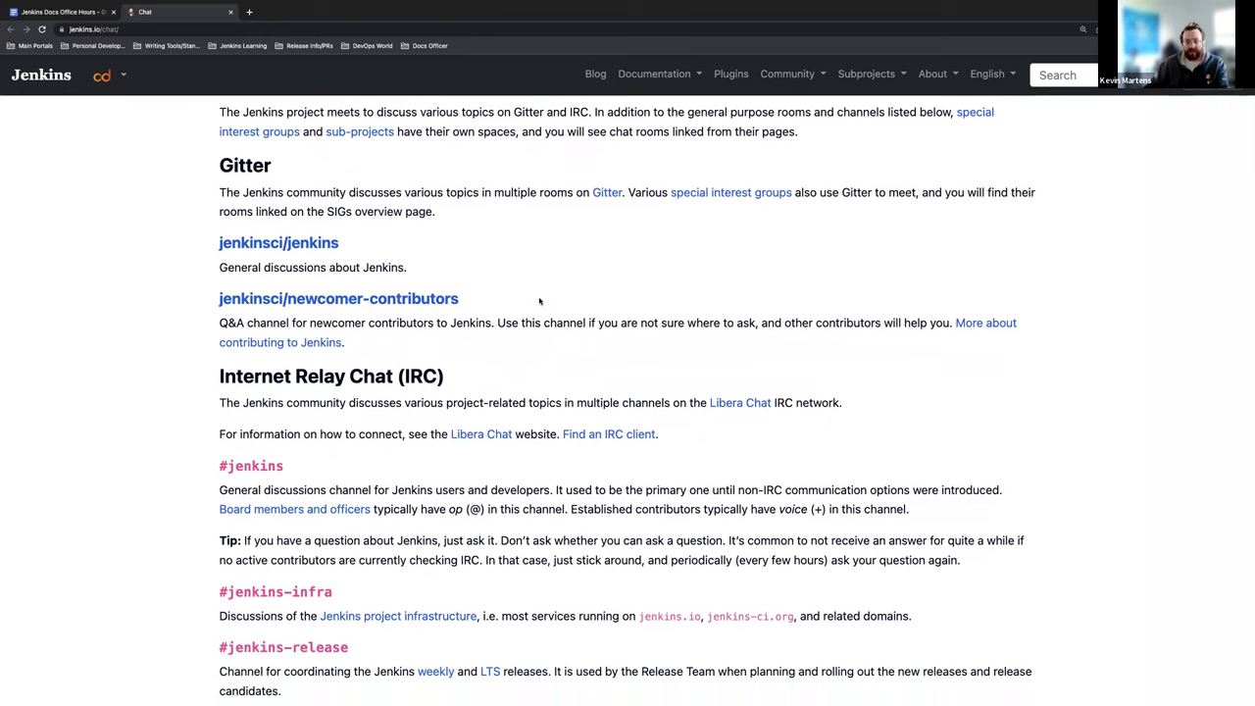
scroll(538, 297, down, 2)
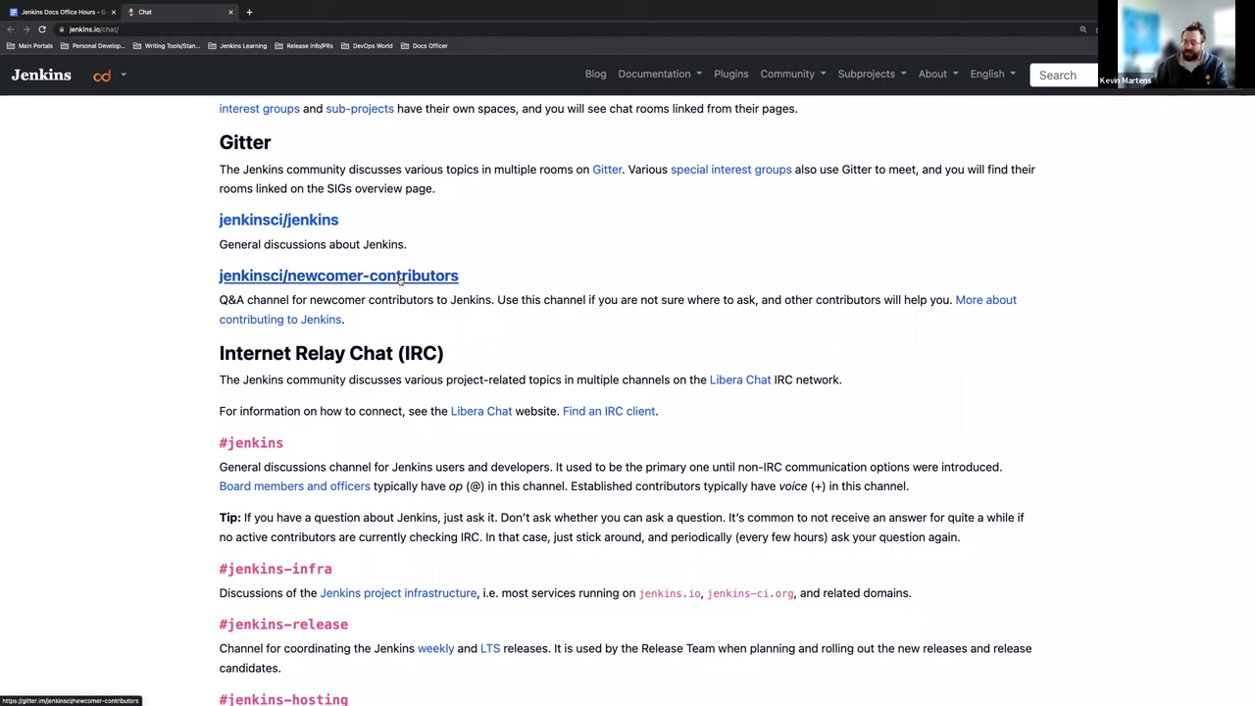
scroll(400, 279, down, 3)
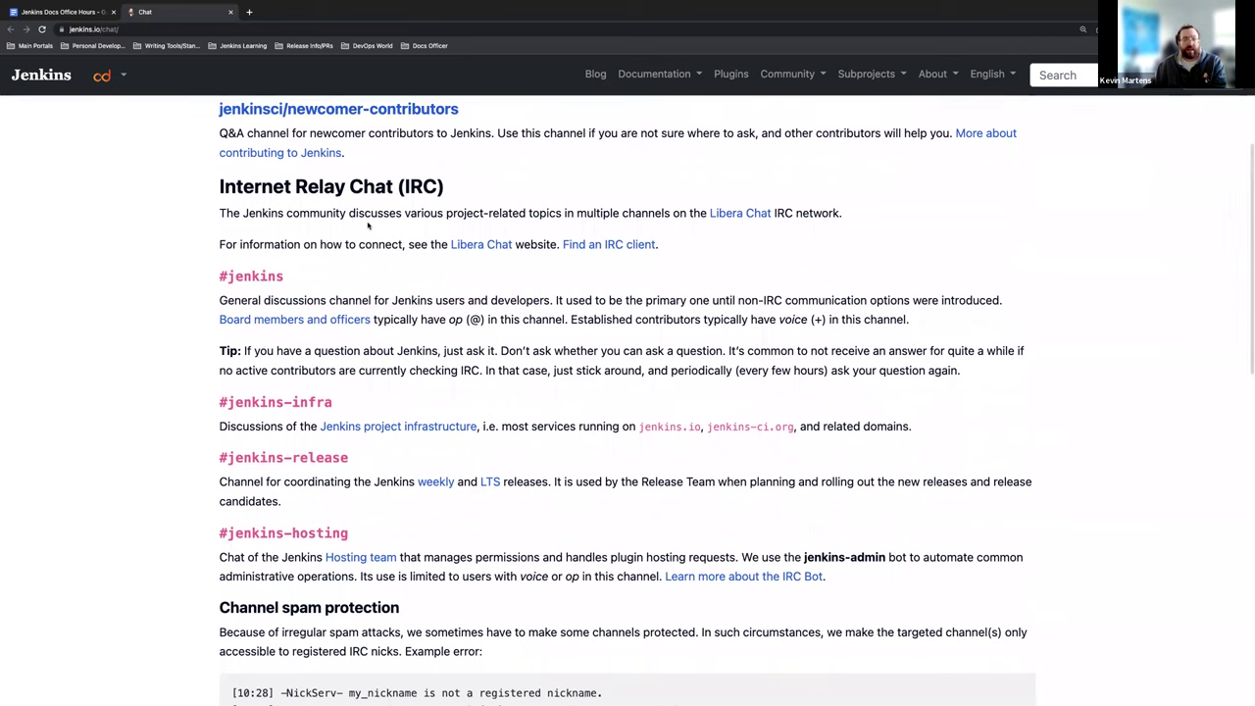
scroll(376, 214, down, 1)
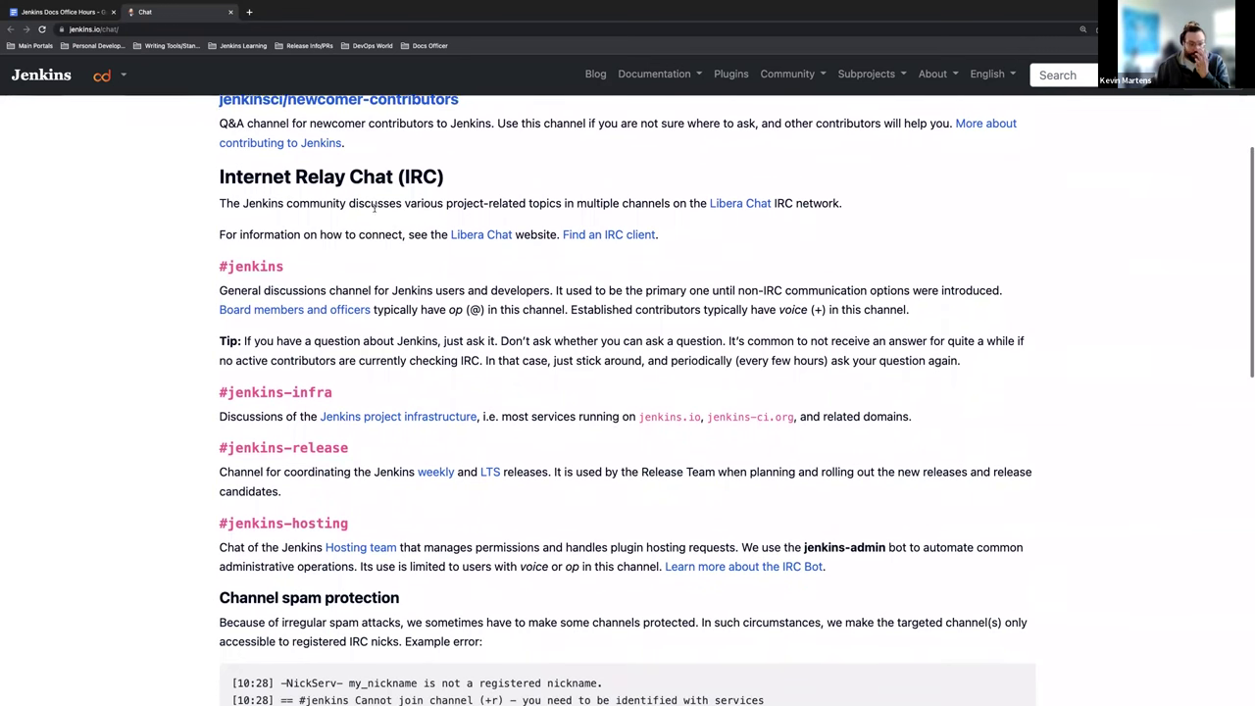
scroll(381, 211, down, 2)
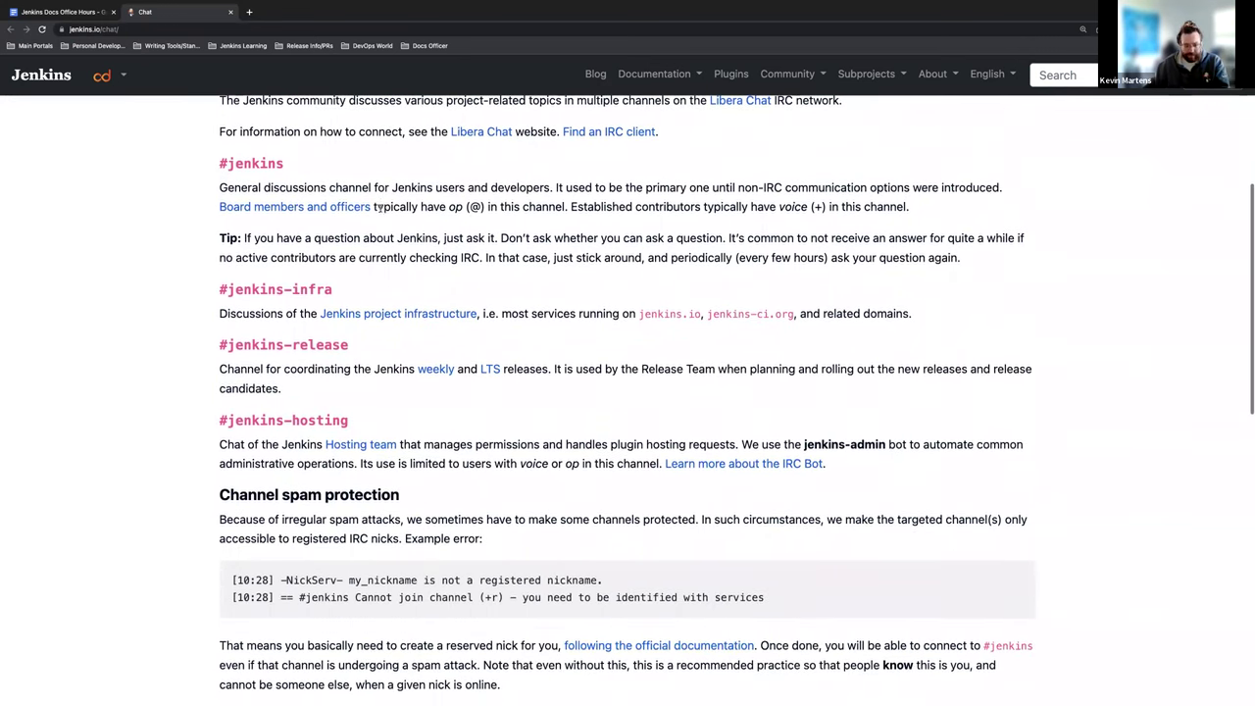
- Review the newcomer-contributors Gitter room, the IRC channel descriptions and the spam protection and cloaks sections on the Jenkins Chat page
scroll(381, 207, up, 2)
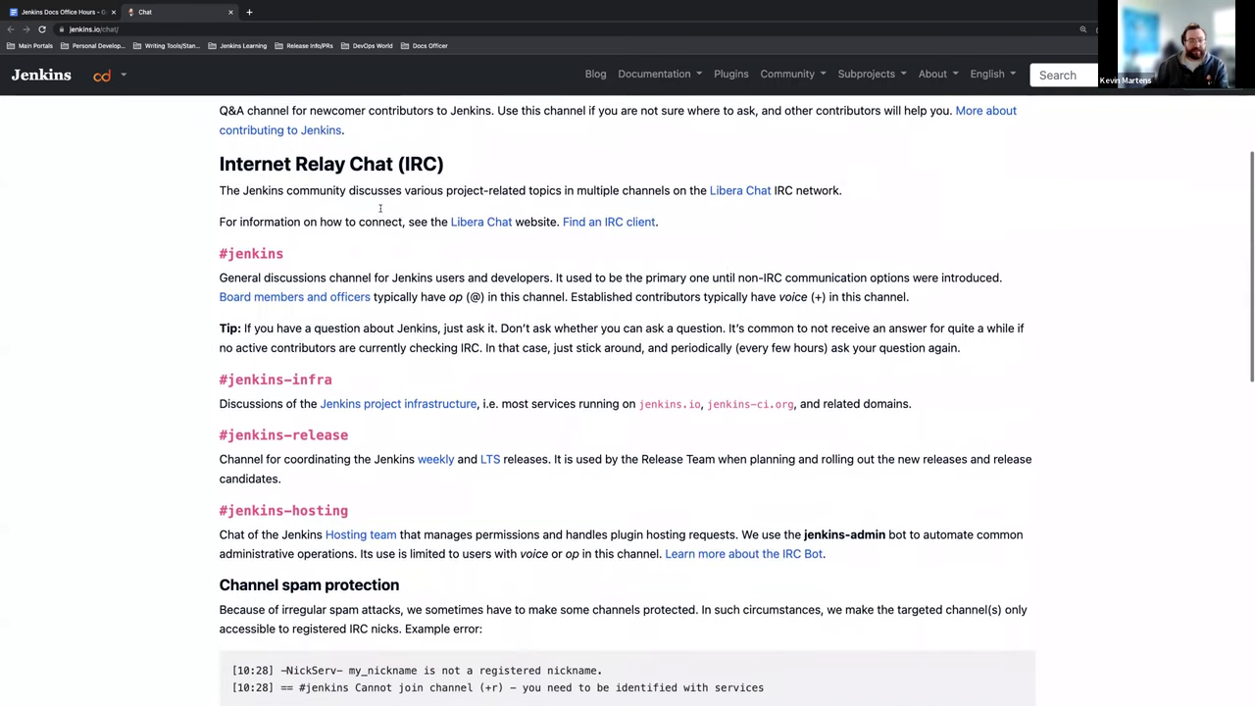
scroll(380, 208, down, 3)
scroll(380, 210, down, 10)
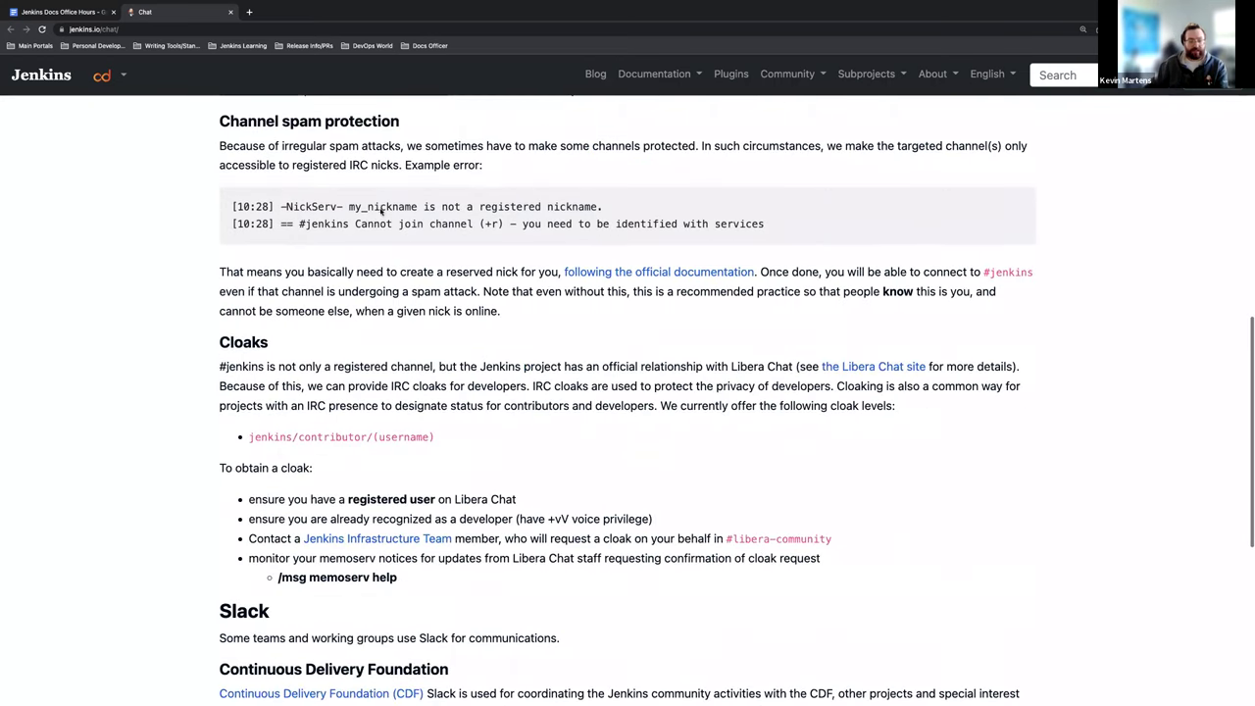
scroll(380, 211, up, 8)
scroll(381, 211, up, 8)
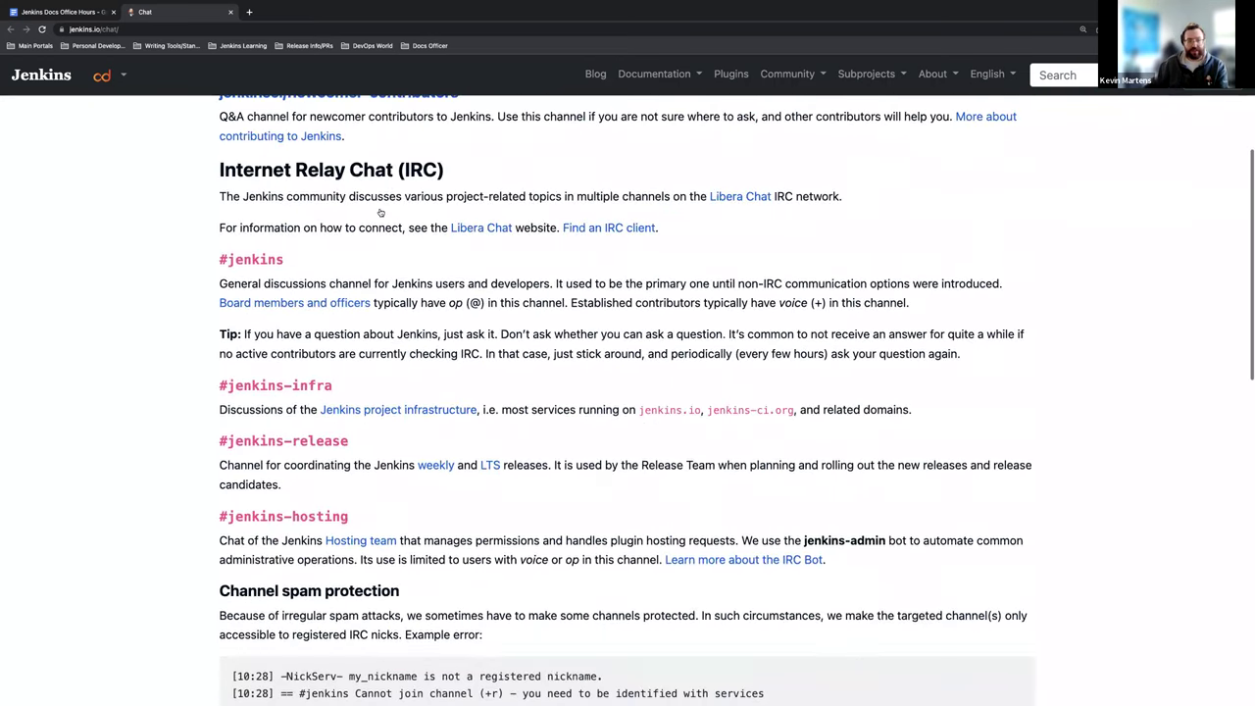
scroll(380, 208, down, 1)
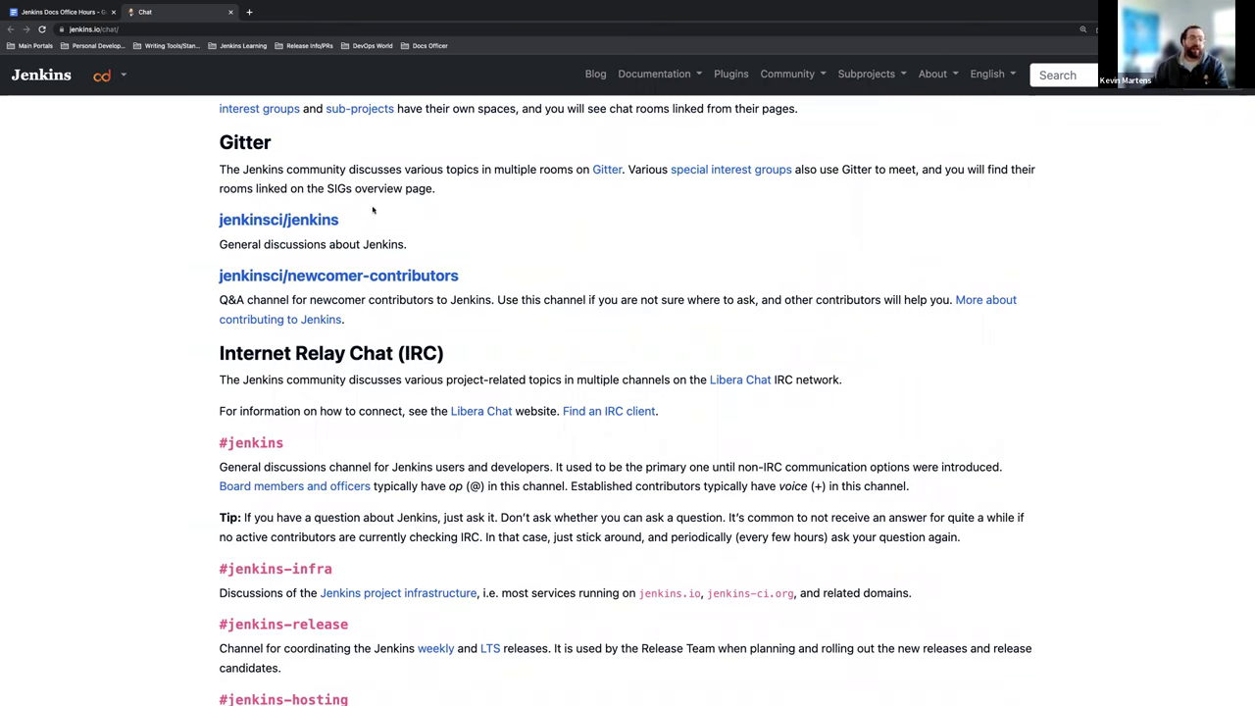
scroll(381, 212, down, 3)
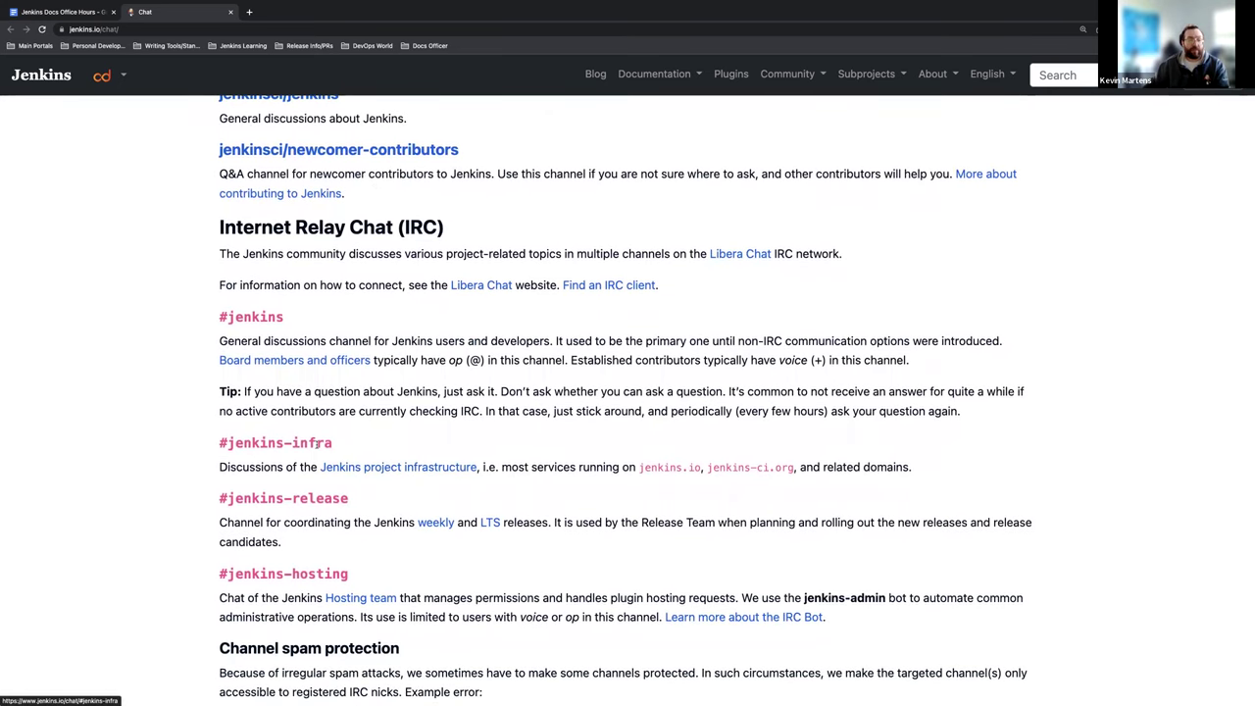
scroll(333, 458, down, 1)
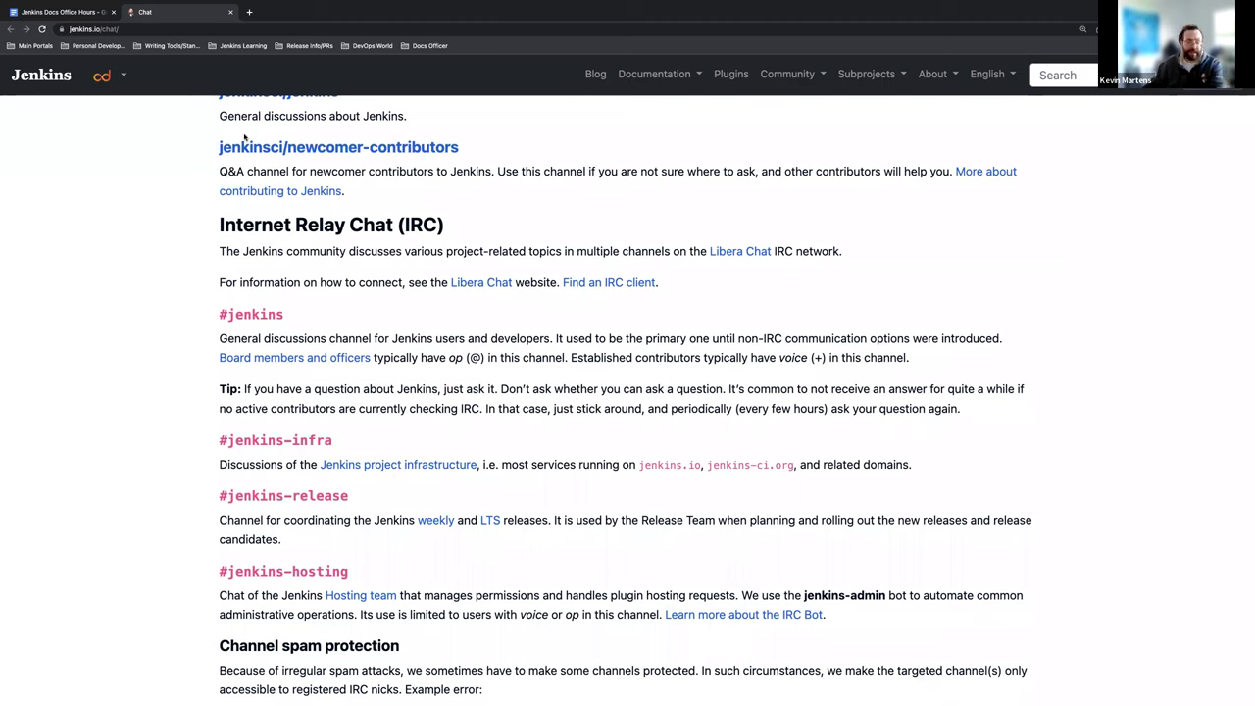
scroll(284, 132, up, 1)
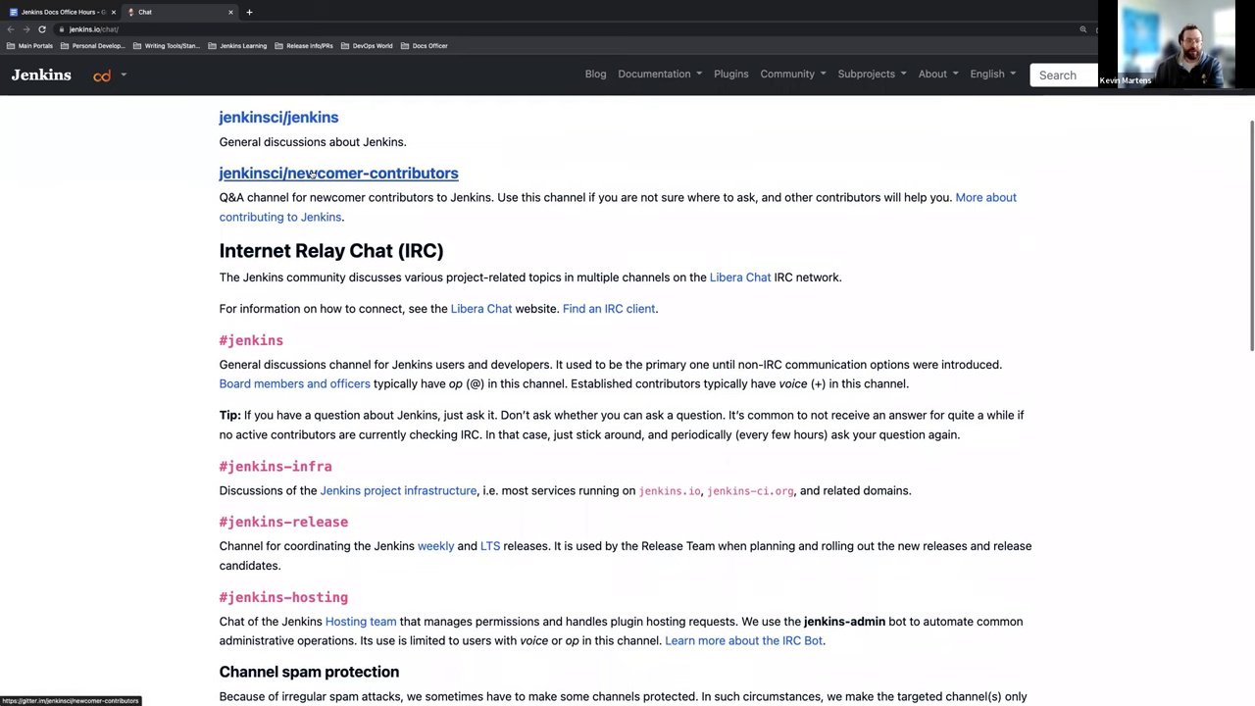
scroll(336, 280, down, 2)
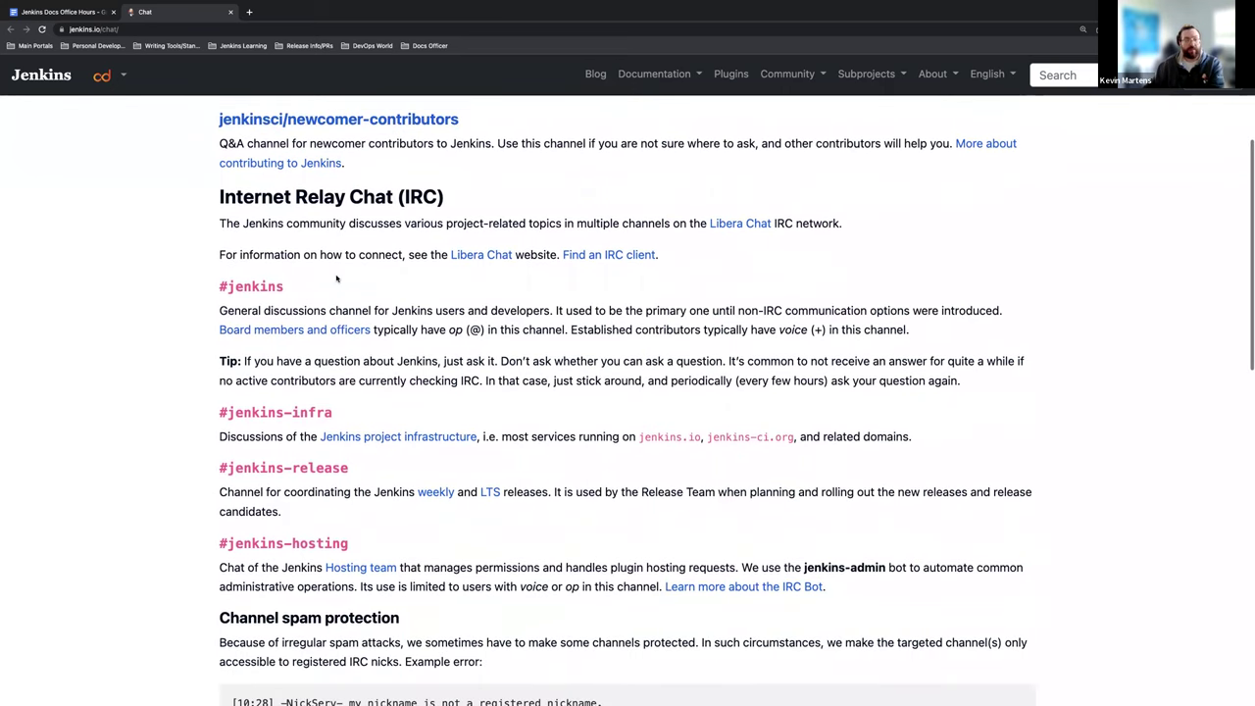
scroll(179, 289, down, 1)
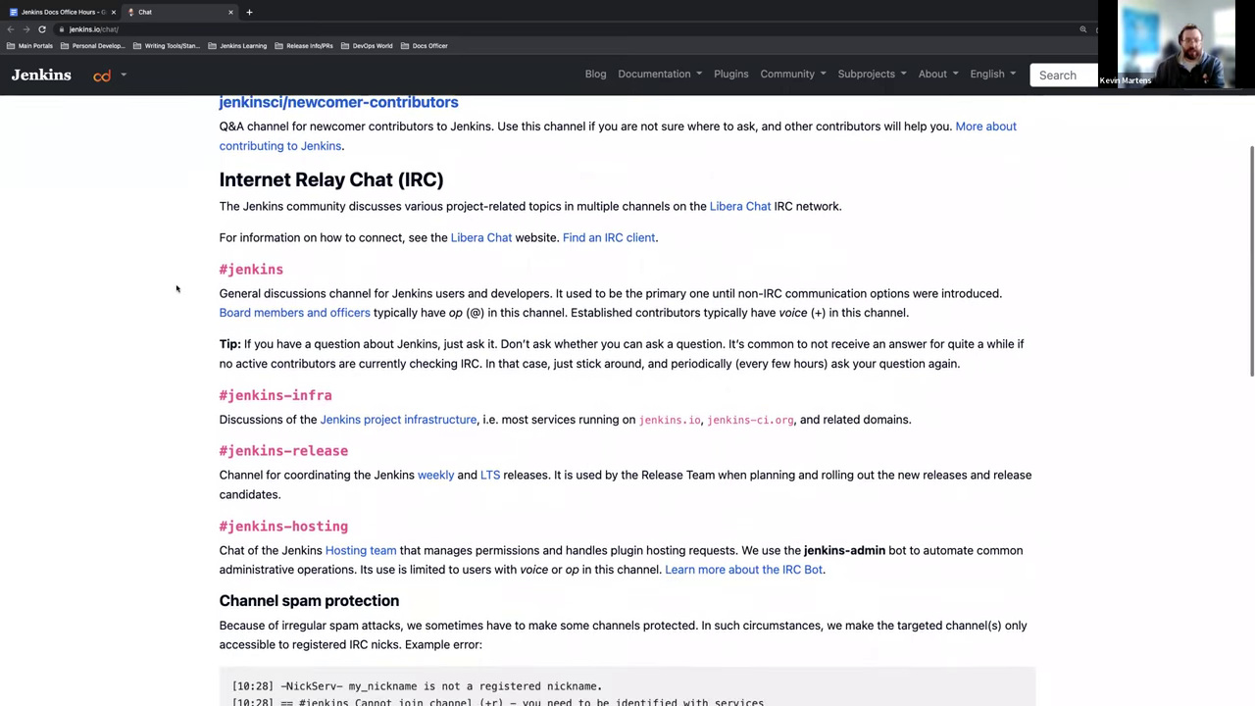
scroll(183, 277, up, 5)
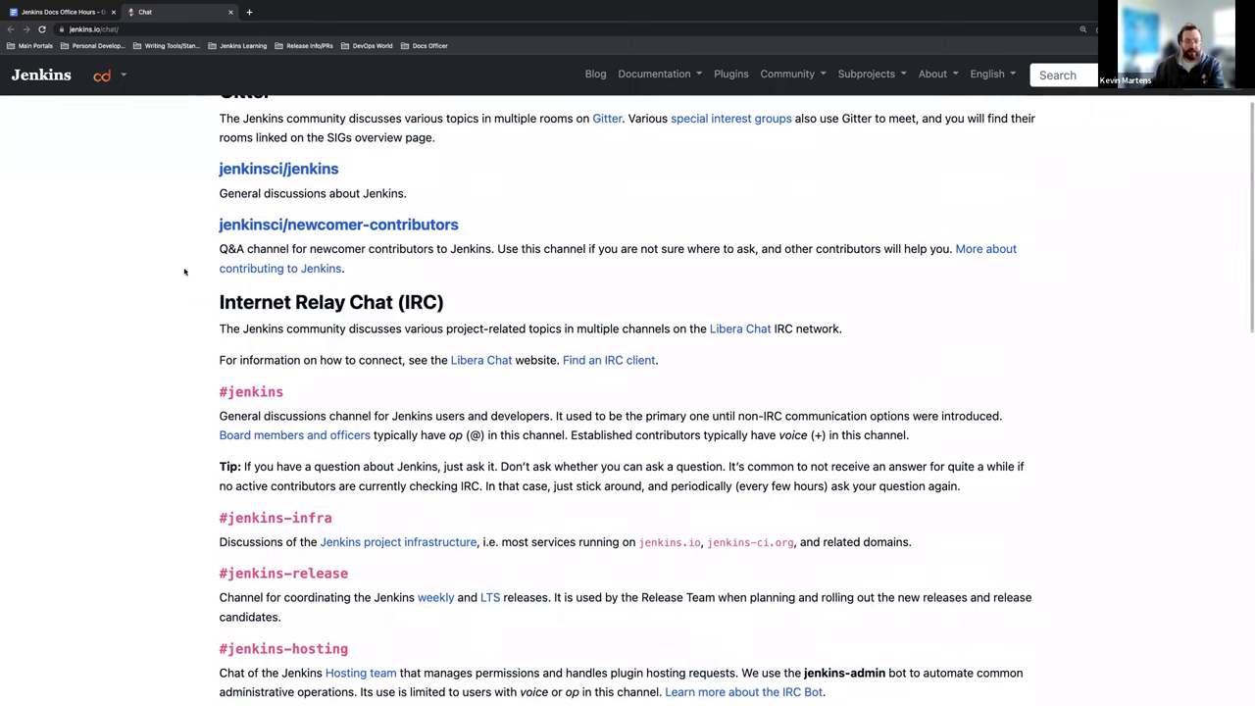
scroll(186, 274, up, 5)
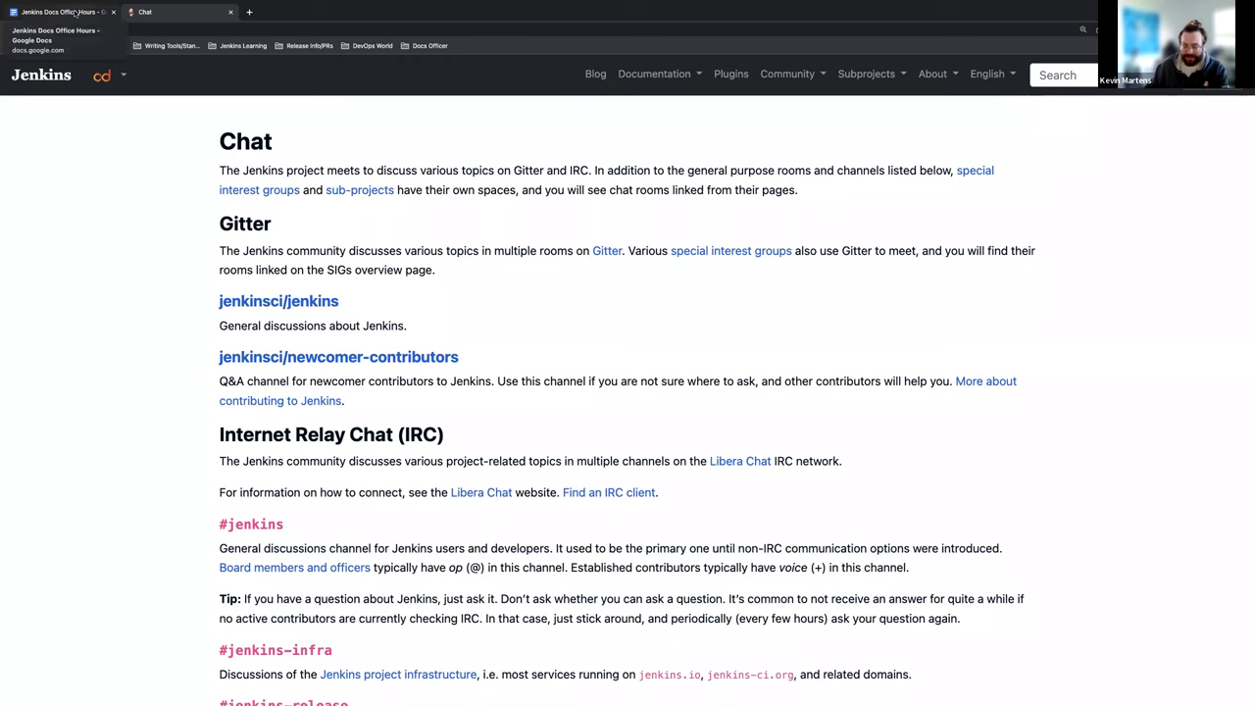
- Return to the Jenkins Docs Office Hours document in Google Docs
click(74, 12)
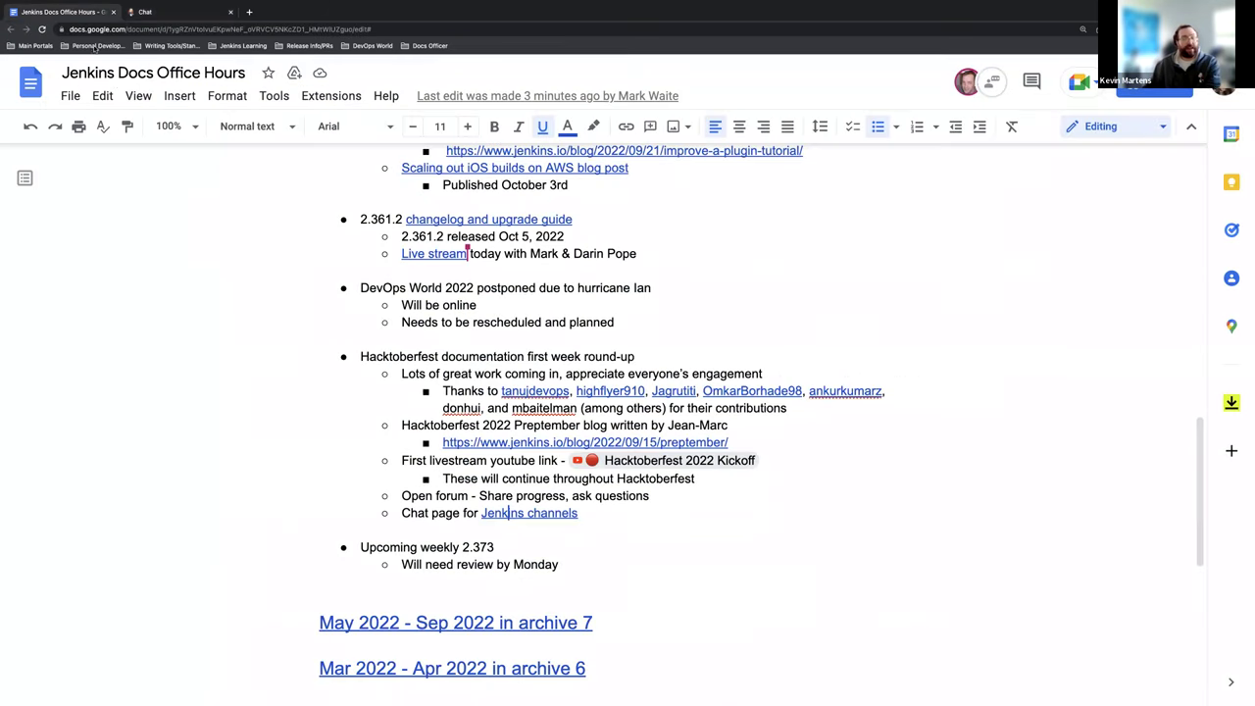